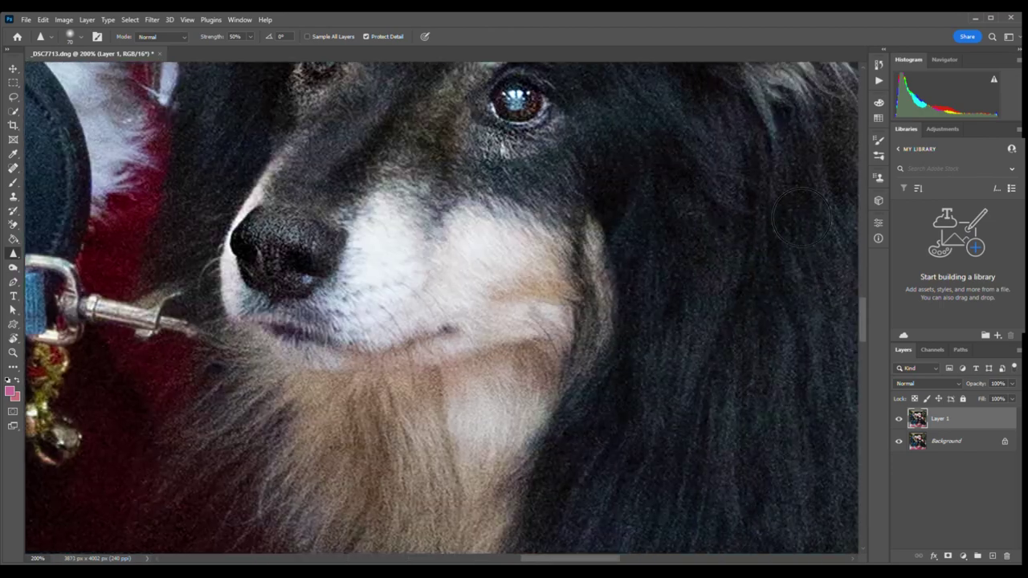
Step: Paint sampled dark eye color over the bright reflections in both dog's eyes at 50% opacity, and dodge the iris at 61% exposure
{"action": "left_click", "coordinate": [13, 155]}
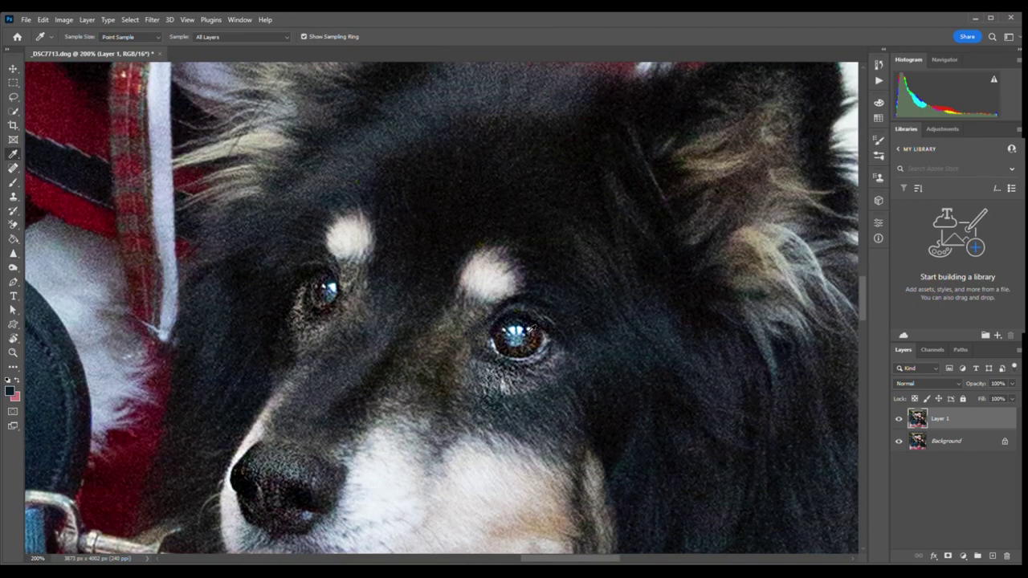
{"action": "key", "text": "b"}
{"action": "key", "text": "["}
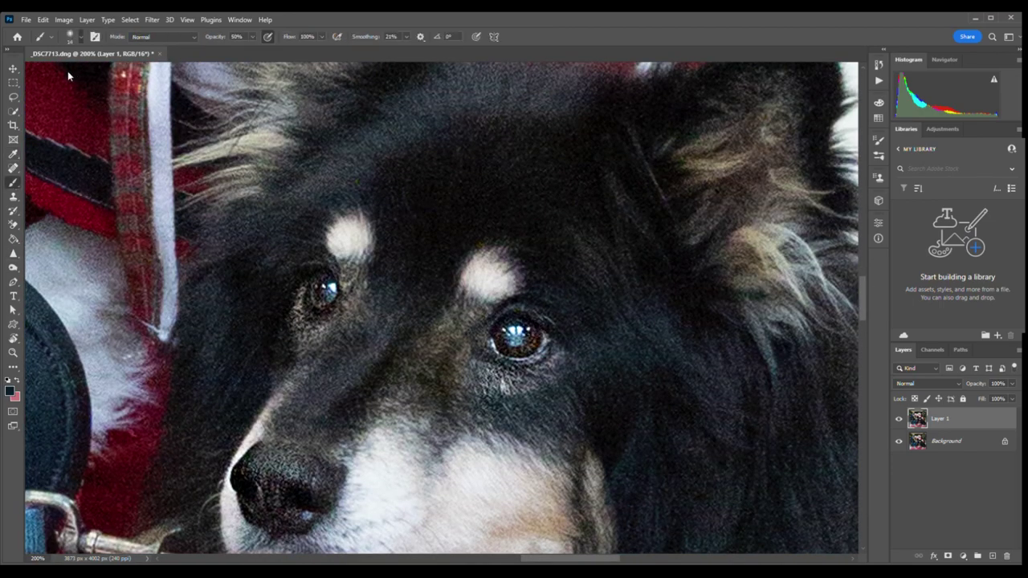
{"action": "mouse_move", "coordinate": [508, 338]}
{"action": "left_mouse_down"}
{"action": "mouse_move", "coordinate": [535, 337]}
{"action": "mouse_move", "coordinate": [509, 343]}
{"action": "left_mouse_up"}
{"action": "left_click_drag", "start_coordinate": [331, 304], "coordinate": [333, 302]}
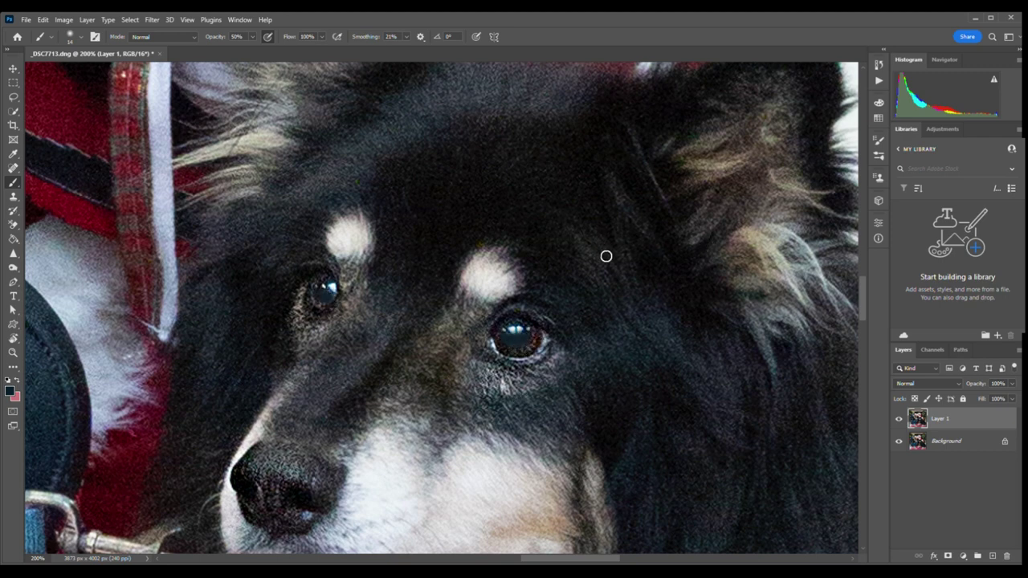
{"action": "key", "text": "o"}
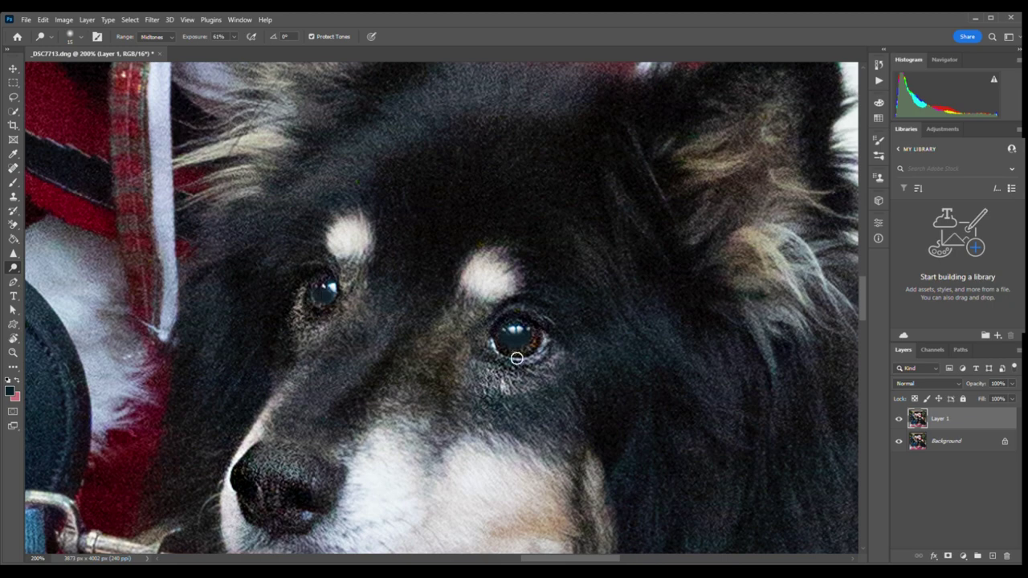
Step: Pick a light pink skin tone as the foreground color and ready the Brush at 26% opacity for the man's skin
{"action": "key", "text": "ctrl+minus"}
{"action": "key", "text": "ctrl+minus"}
{"action": "key", "text": "ctrl+minus"}
{"action": "key", "text": "ctrl+minus"}
{"action": "key", "text": "ctrl+minus"}
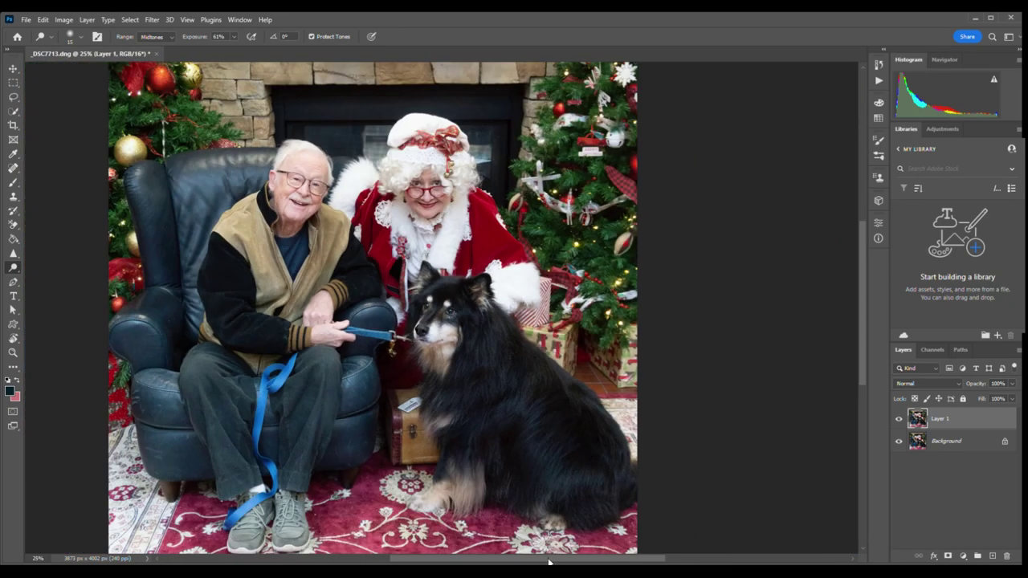
{"action": "left_click_drag", "start_coordinate": [549, 560], "coordinate": [516, 560]}
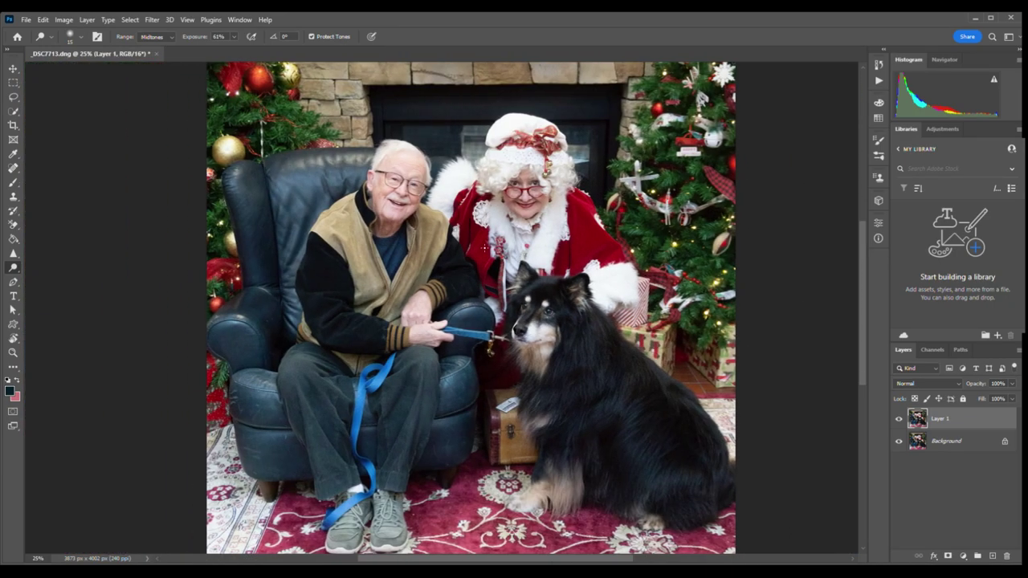
{"action": "left_click", "coordinate": [13, 154]}
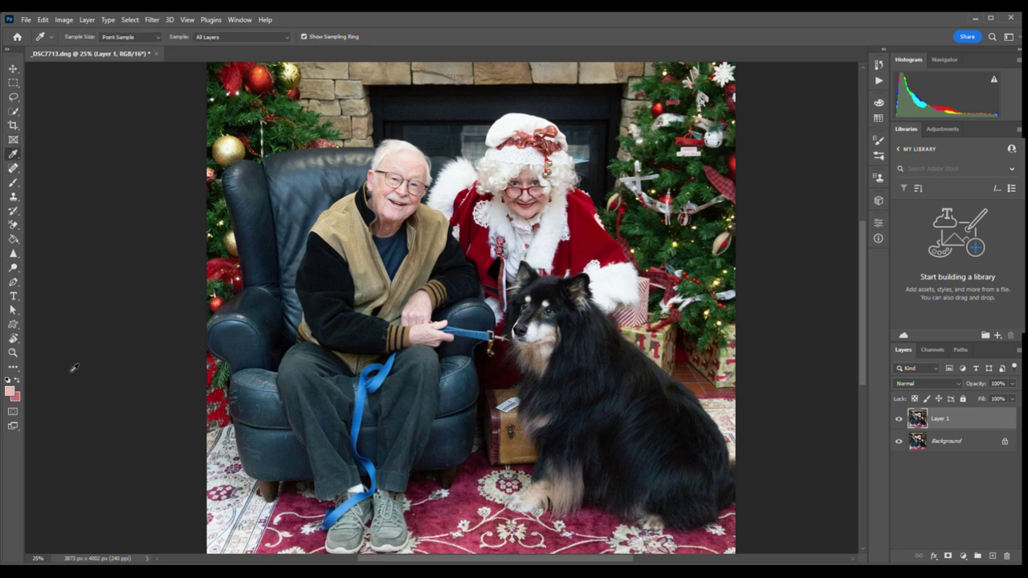
{"action": "left_click", "coordinate": [12, 392]}
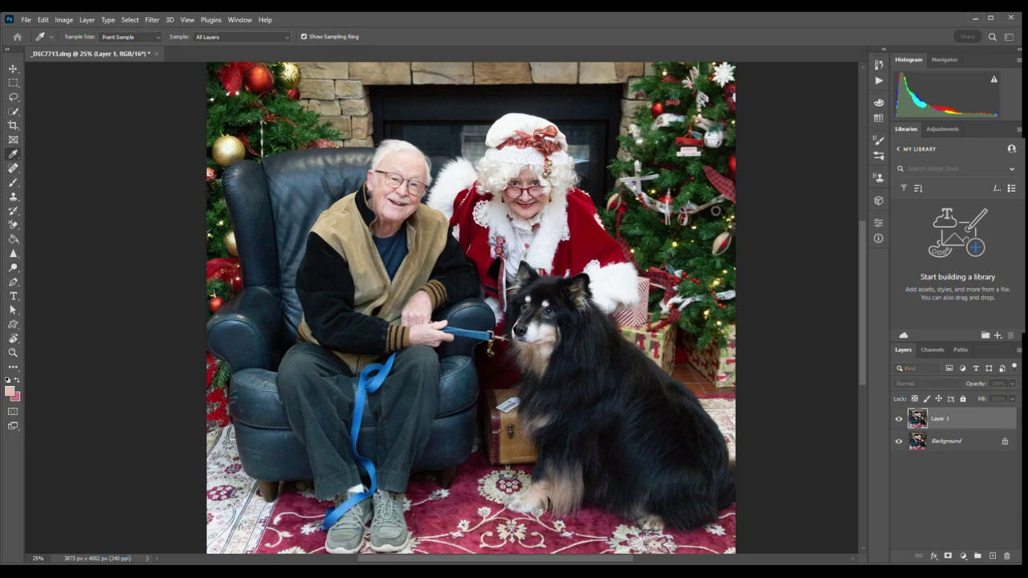
{"action": "key", "text": "b"}
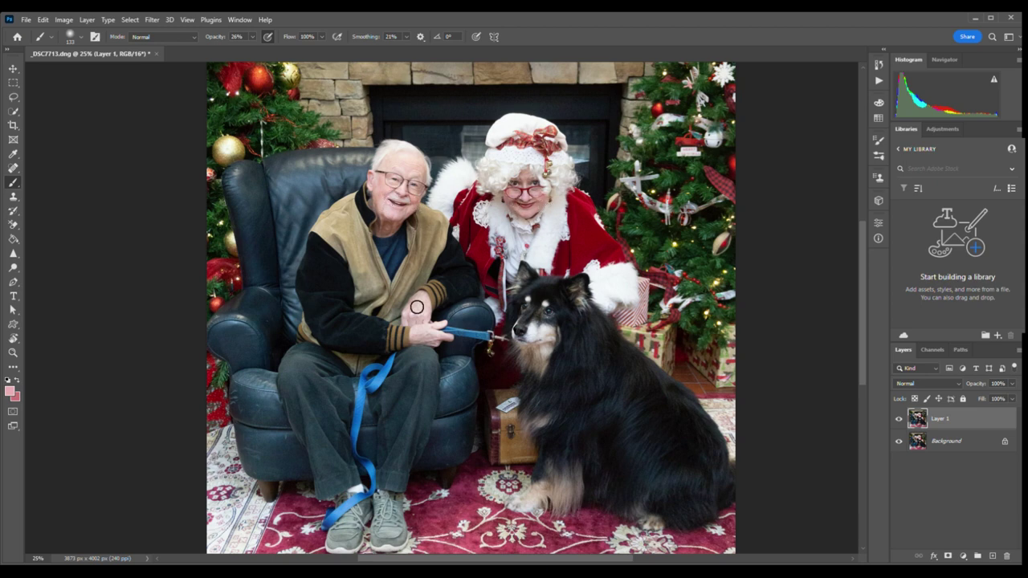
Step: Duplicate Layer 1 and rename the copy "burn"
{"action": "key", "text": "ctrl+j"}
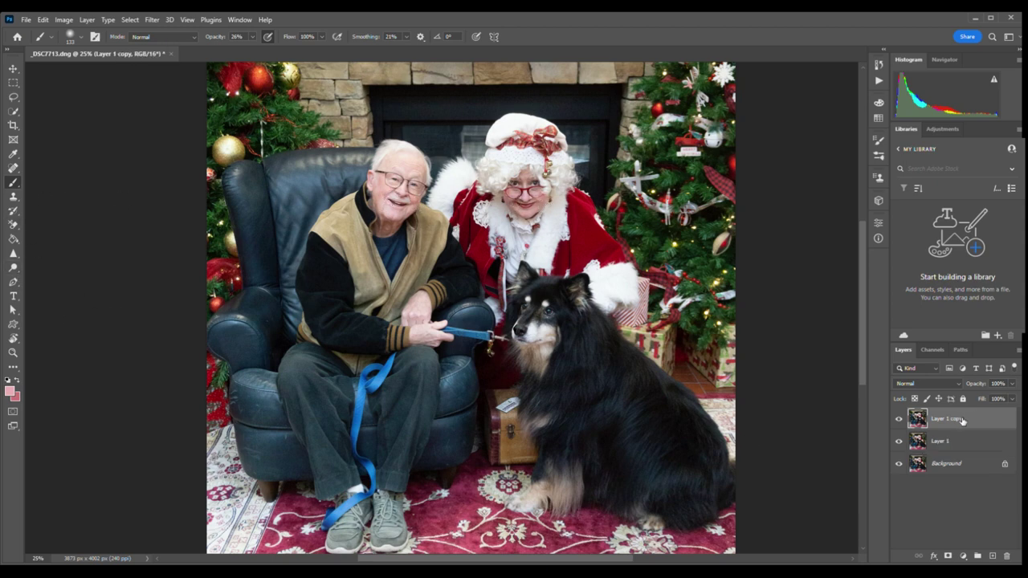
{"action": "type", "text": "H"}
{"action": "key", "text": "Return"}
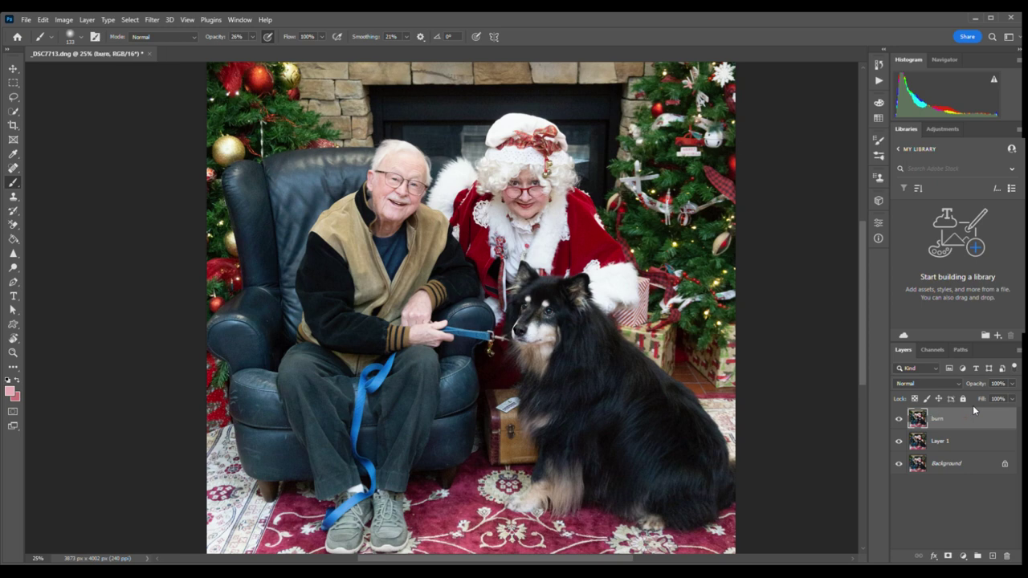
Step: Darken the folds and shaded areas of the man's tan jacket with the Burn tool on midtones at 43% exposure
{"action": "key", "text": "o"}
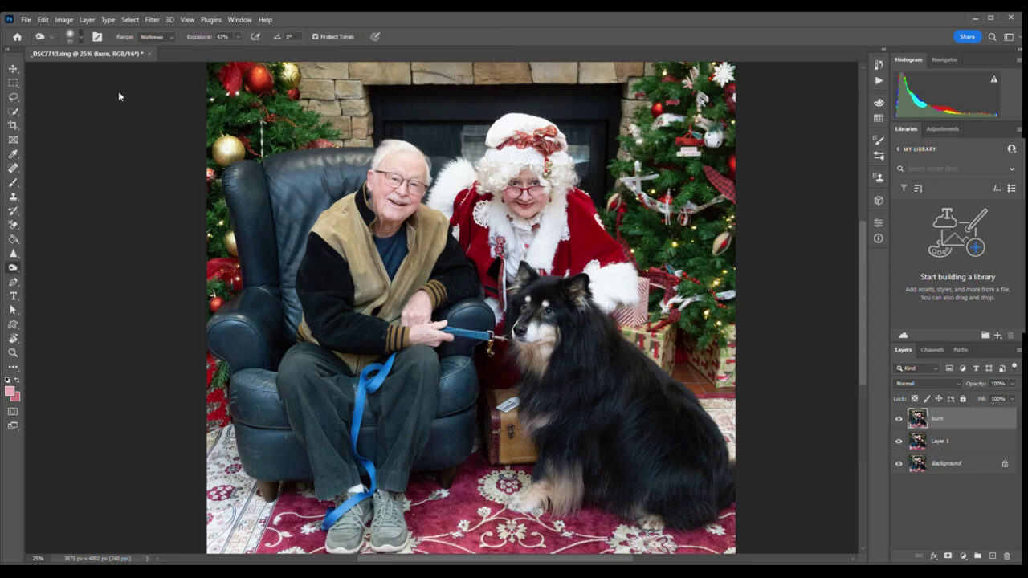
{"action": "key", "text": "bracketright"}
{"action": "key", "text": "bracketright"}
{"action": "key", "text": "bracketright"}
{"action": "key", "text": "ctrl+plus"}
{"action": "key", "text": "ctrl+plus"}
{"action": "key", "text": "ctrl+plus"}
{"action": "left_click_drag", "start_coordinate": [862, 301], "coordinate": [861, 253]}
{"action": "key", "text": "bracketleft"}
{"action": "key", "text": "bracketleft"}
{"action": "key", "text": "bracketleft"}
{"action": "key", "text": "bracketleft"}
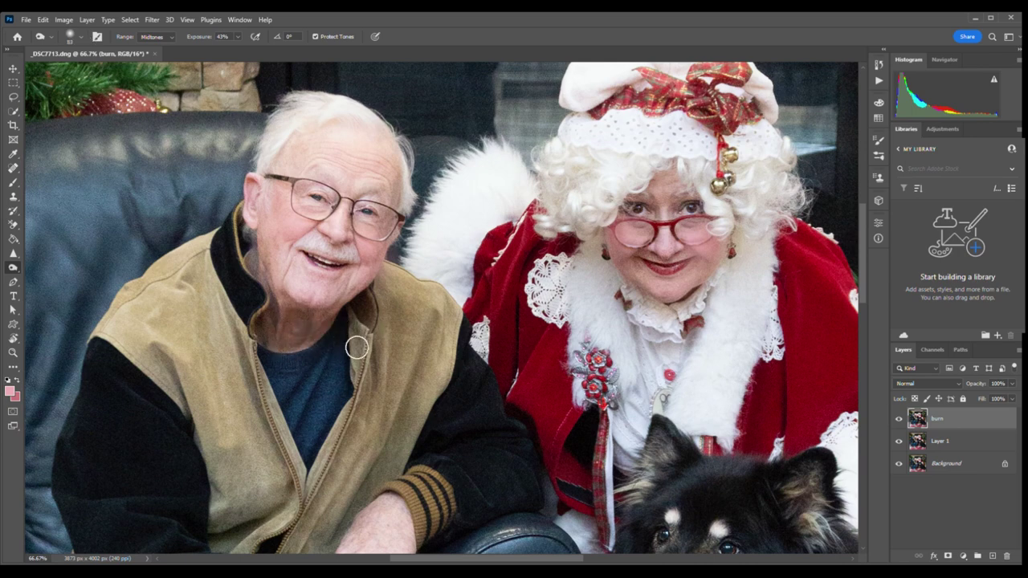
{"action": "left_click_drag", "start_coordinate": [357, 348], "coordinate": [355, 397]}
{"action": "mouse_move", "coordinate": [442, 331]}
{"action": "left_mouse_down"}
{"action": "mouse_move", "coordinate": [372, 518]}
{"action": "mouse_move", "coordinate": [447, 379]}
{"action": "left_mouse_up"}
{"action": "mouse_move", "coordinate": [404, 377]}
{"action": "left_mouse_down"}
{"action": "mouse_move", "coordinate": [385, 427]}
{"action": "mouse_move", "coordinate": [230, 360]}
{"action": "mouse_move", "coordinate": [250, 376]}
{"action": "mouse_move", "coordinate": [290, 493]}
{"action": "mouse_move", "coordinate": [162, 367]}
{"action": "mouse_move", "coordinate": [185, 408]}
{"action": "mouse_move", "coordinate": [207, 279]}
{"action": "mouse_move", "coordinate": [189, 314]}
{"action": "left_mouse_up"}
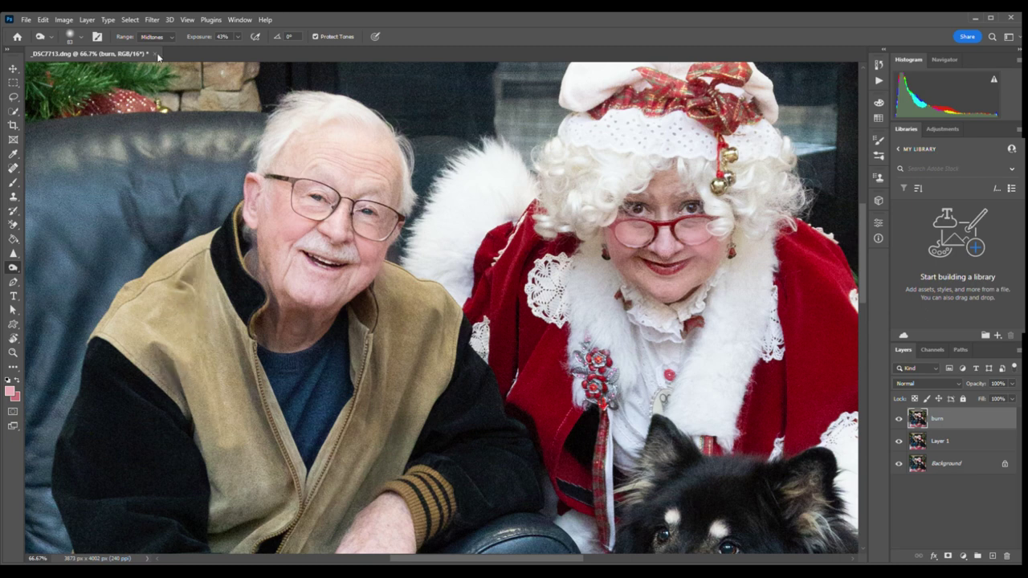
Step: Set the Burn exposure to 16% and darken the shaded areas around the man's hands, trousers and shoes
{"action": "mouse_move", "coordinate": [379, 285]}
{"action": "left_mouse_down"}
{"action": "mouse_move", "coordinate": [452, 315]}
{"action": "mouse_move", "coordinate": [188, 305]}
{"action": "mouse_move", "coordinate": [140, 360]}
{"action": "mouse_move", "coordinate": [229, 329]}
{"action": "left_mouse_up"}
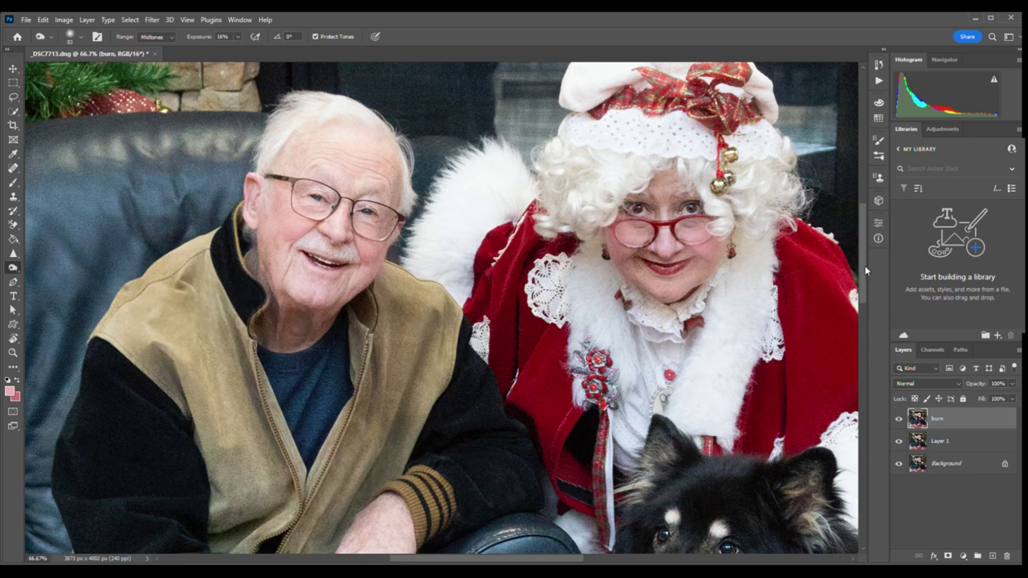
{"action": "scroll", "coordinate": [245, 349], "scroll_direction": "down", "scroll_amount": 3}
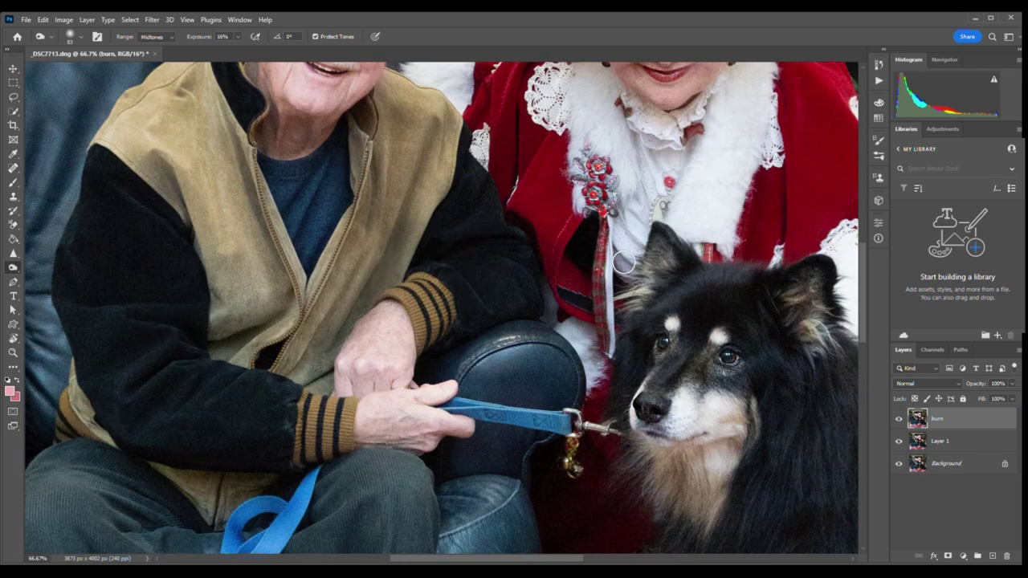
{"action": "left_click_drag", "start_coordinate": [864, 272], "coordinate": [866, 338]}
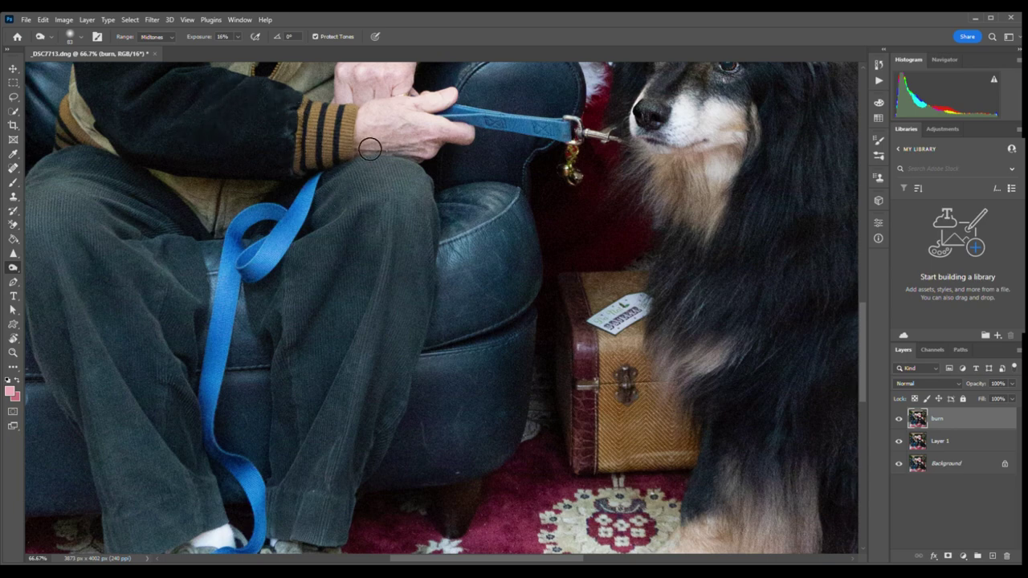
{"action": "scroll", "coordinate": [864, 330], "scroll_direction": "down", "scroll_amount": 5}
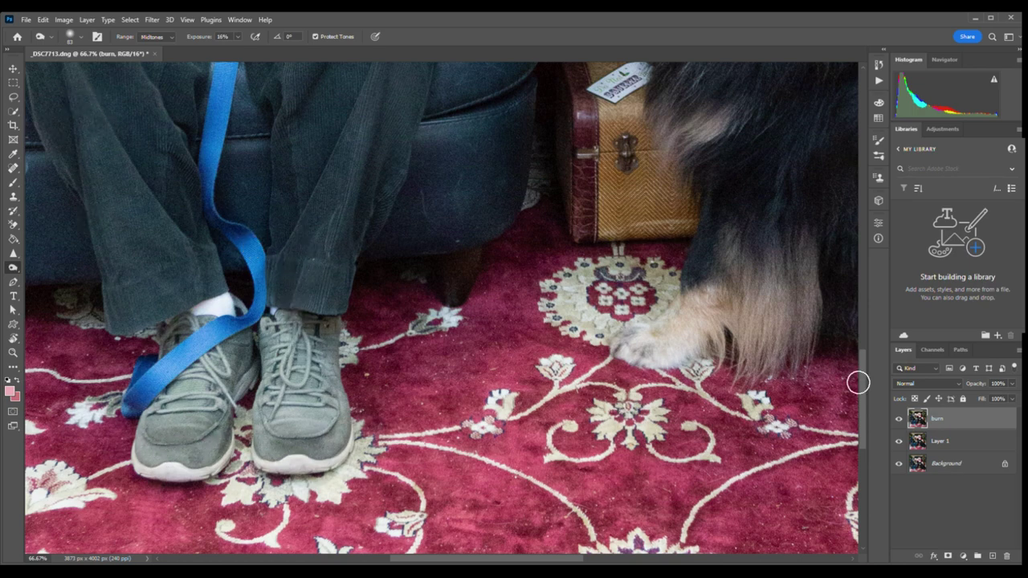
{"action": "scroll", "coordinate": [863, 310], "scroll_direction": "up", "scroll_amount": 8}
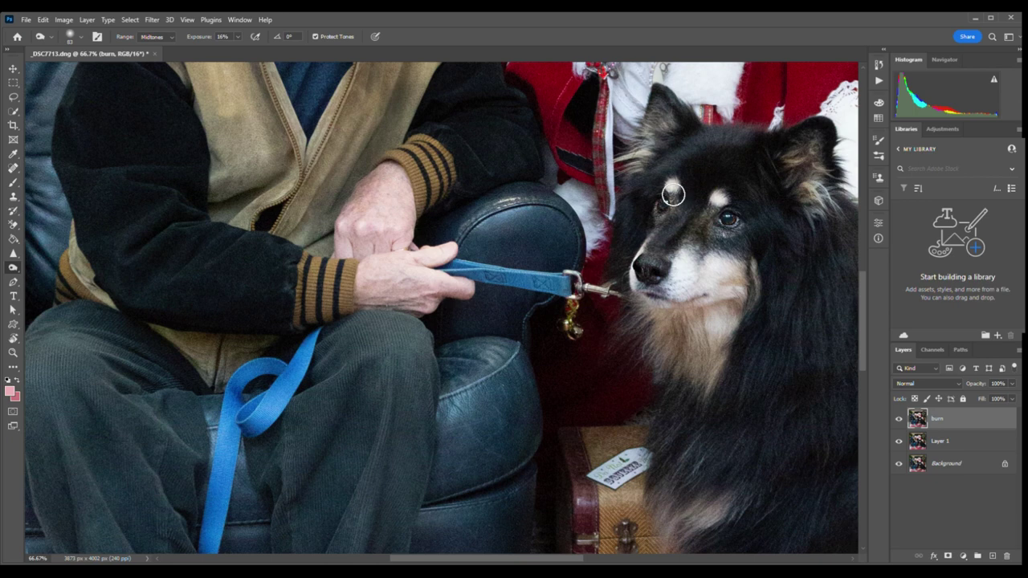
Step: Sample a muted skin tone as the foreground color, and use the Burn tool on the worn leather of the armchair's seat and arm
{"action": "left_click", "coordinate": [12, 154]}
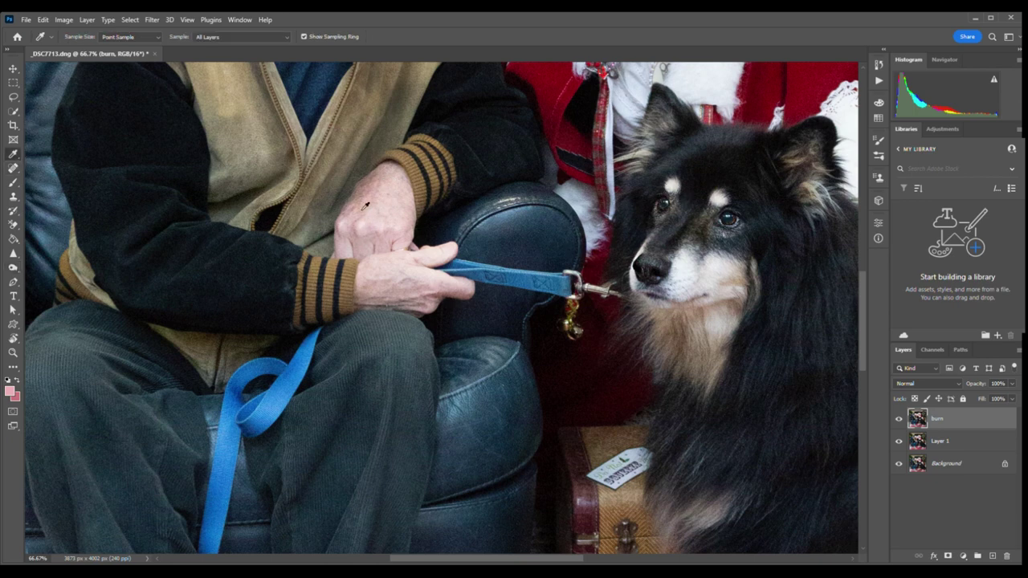
{"action": "left_click", "coordinate": [553, 294]}
{"action": "left_click", "coordinate": [12, 267]}
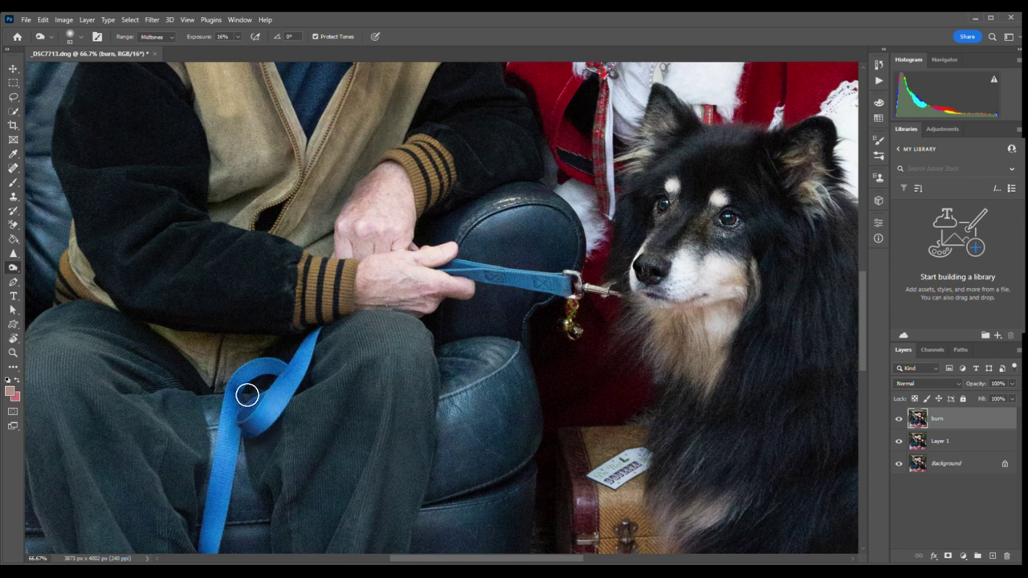
{"action": "left_click_drag", "start_coordinate": [474, 562], "coordinate": [388, 563]}
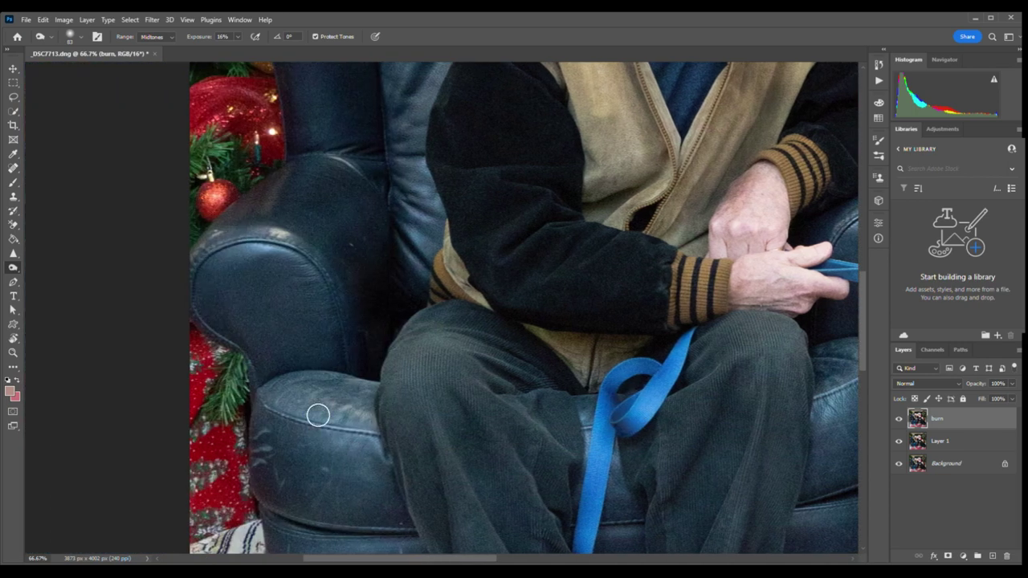
{"action": "left_click_drag", "start_coordinate": [864, 344], "coordinate": [865, 263]}
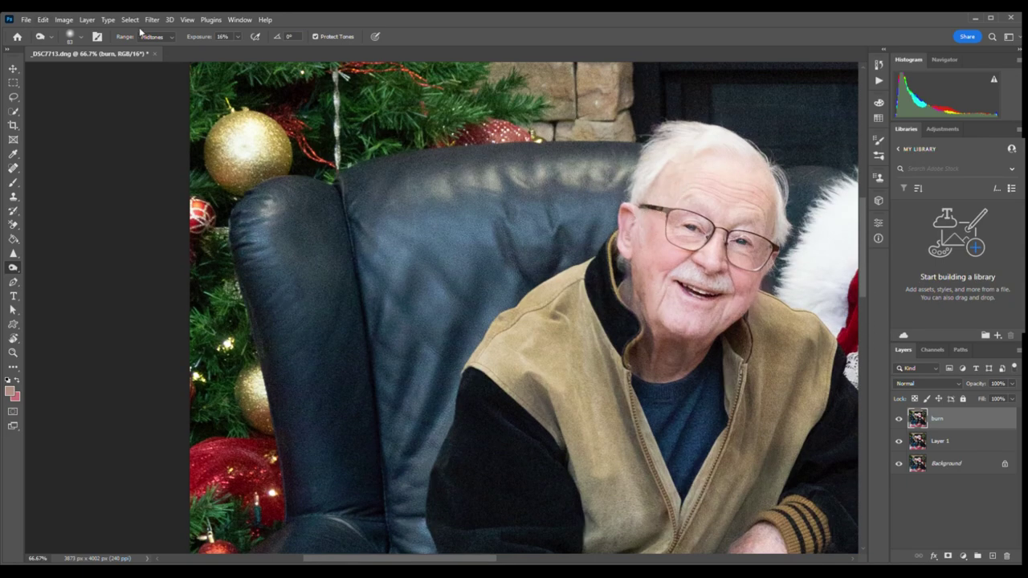
Step: Set the Burn exposure to 5% and darken the tree ornaments, fireplace stones and dark background behind the couple
{"action": "left_click_drag", "start_coordinate": [238, 53], "coordinate": [230, 53]}
{"action": "scroll", "coordinate": [305, 282], "scroll_direction": "up", "scroll_amount": 5}
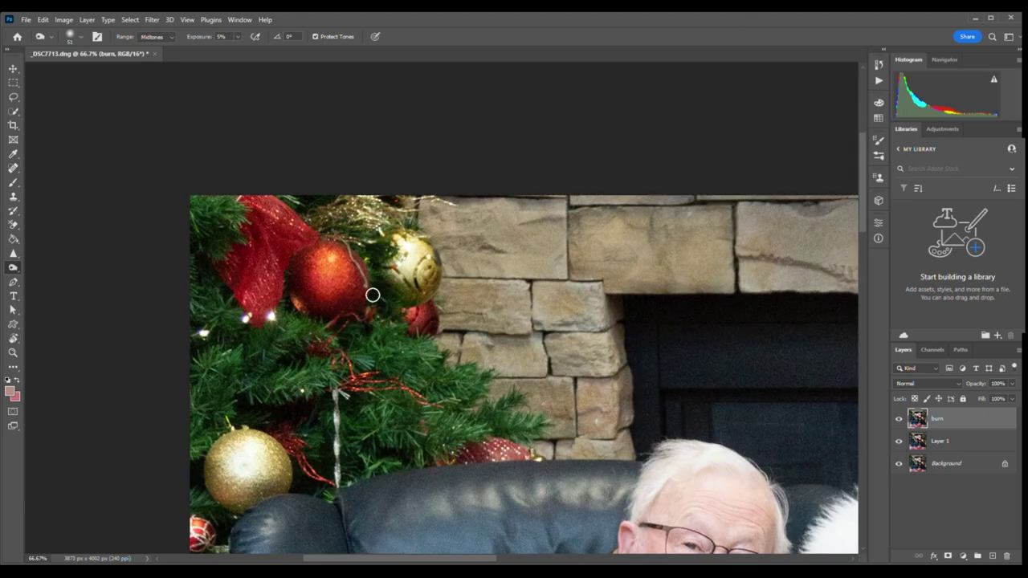
{"action": "scroll", "coordinate": [445, 475], "scroll_direction": "right", "scroll_amount": 7}
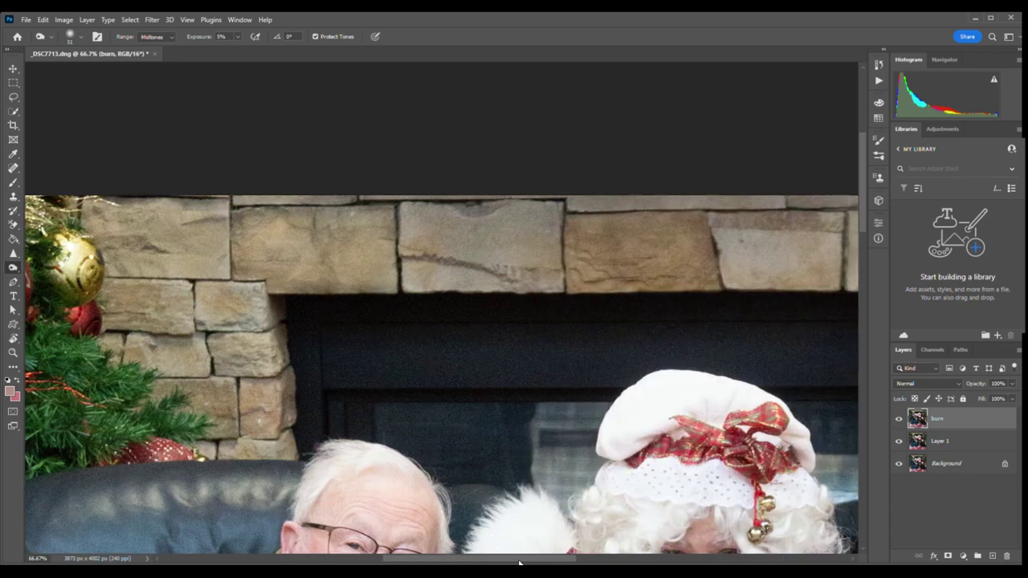
{"action": "scroll", "coordinate": [463, 274], "scroll_direction": "down", "scroll_amount": 3}
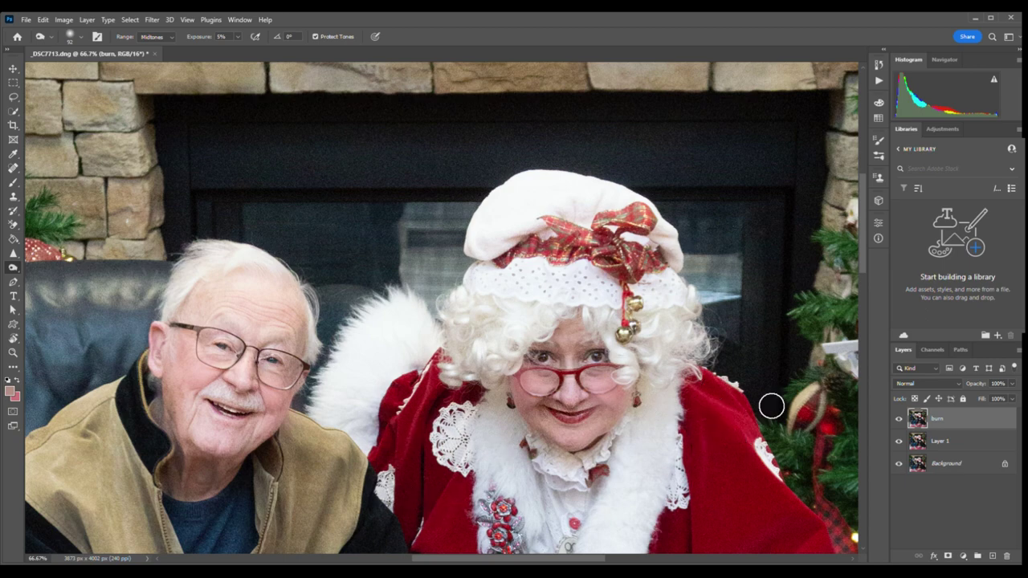
Step: Burn the shaded areas of Mrs. Claus's red coat and white fur trim at 5% exposure
{"action": "scroll", "coordinate": [862, 270], "scroll_direction": "down", "scroll_amount": 2}
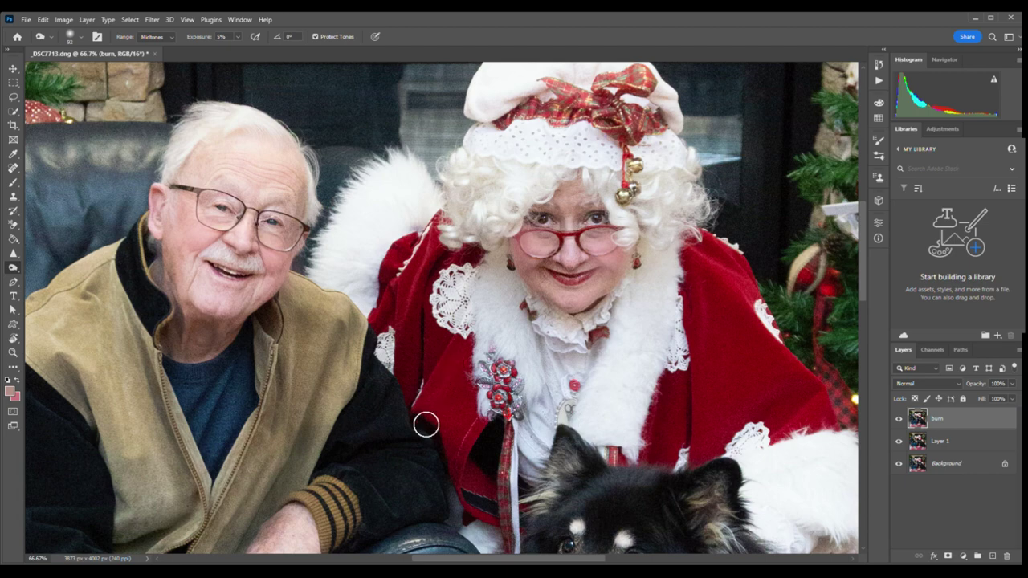
{"action": "scroll", "coordinate": [863, 303], "scroll_direction": "down", "scroll_amount": 3}
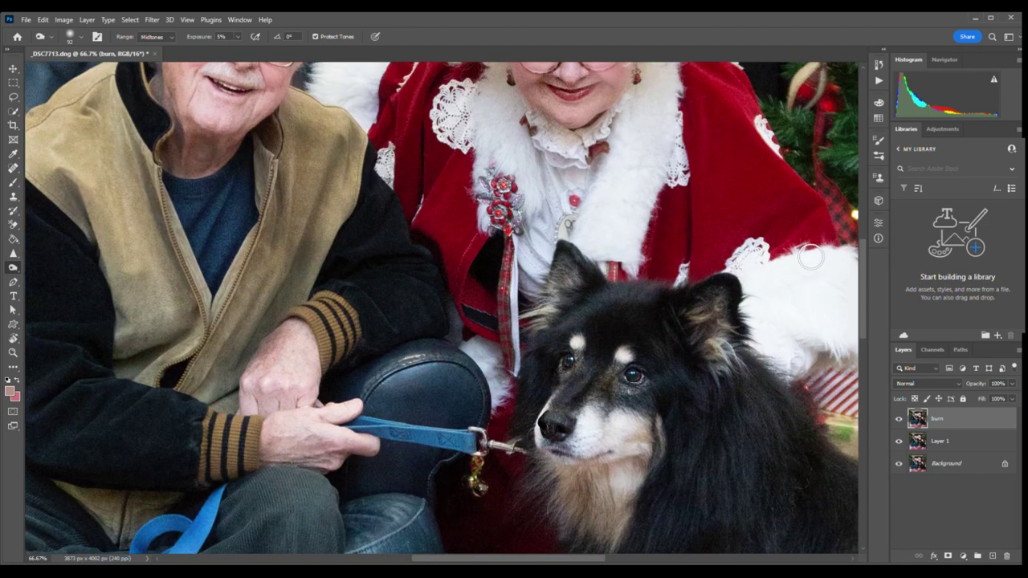
{"action": "left_click_drag", "start_coordinate": [863, 290], "coordinate": [863, 268]}
{"action": "left_click_drag", "start_coordinate": [599, 559], "coordinate": [605, 560]}
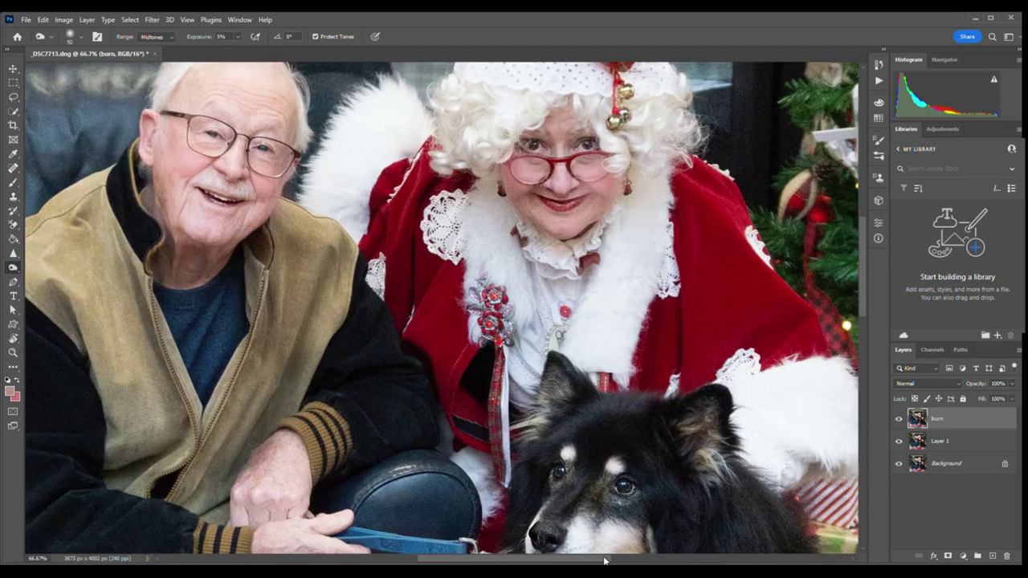
{"action": "scroll", "coordinate": [581, 406], "scroll_direction": "right", "scroll_amount": 5}
{"action": "scroll", "coordinate": [619, 551], "scroll_direction": "left", "scroll_amount": 4}
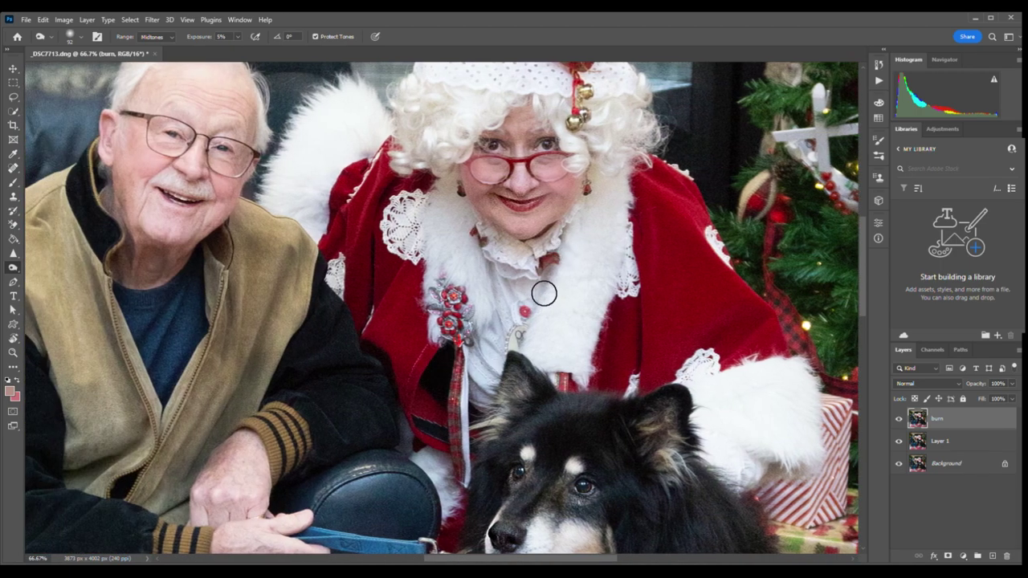
Step: Set the Burn exposure to 46% with a size 42 brush and darken the fur along the dog's cheek and neck
{"action": "scroll", "coordinate": [864, 303], "scroll_direction": "down", "scroll_amount": 3}
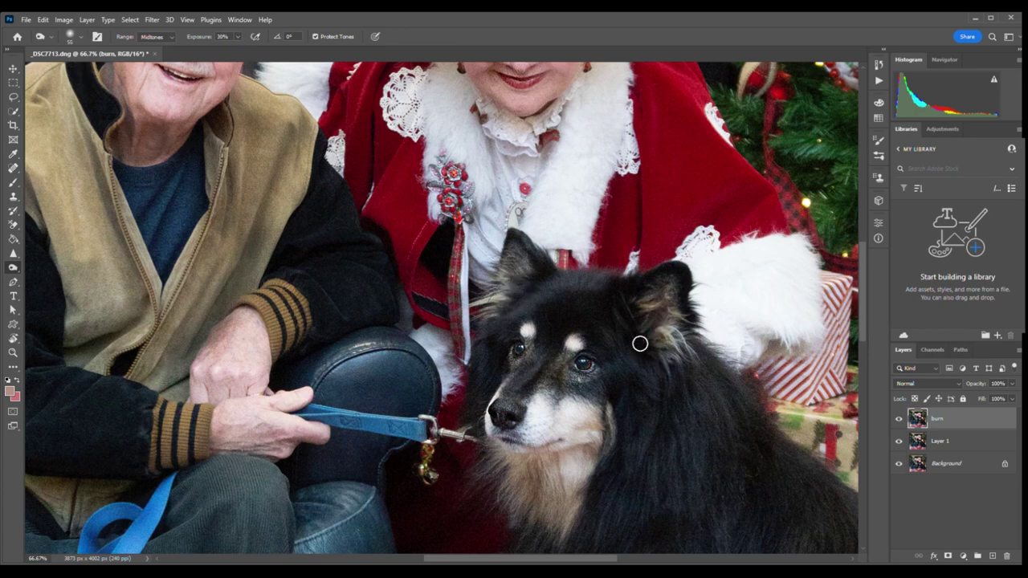
{"action": "scroll", "coordinate": [865, 326], "scroll_direction": "down", "scroll_amount": 5}
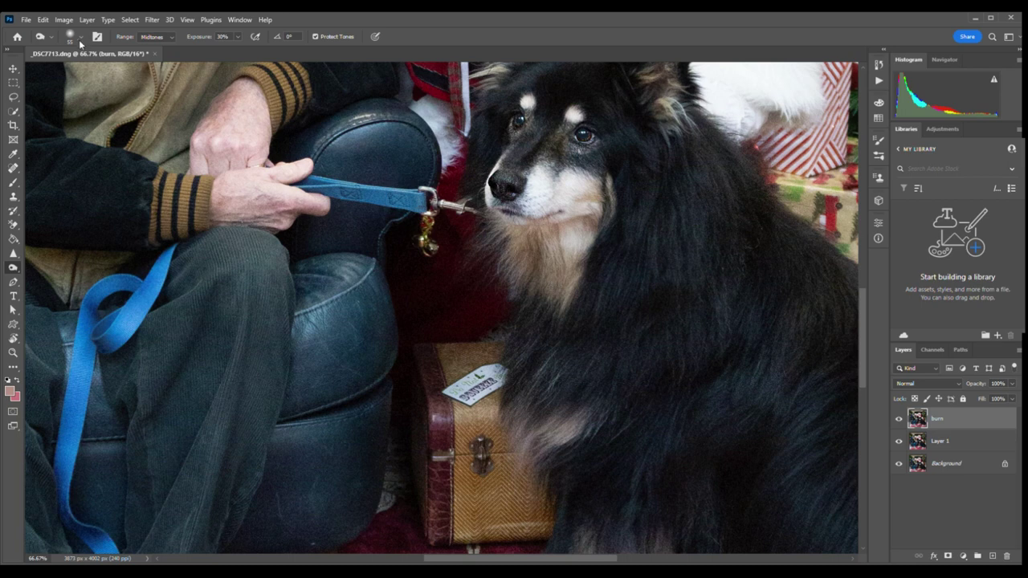
{"action": "left_click_drag", "start_coordinate": [239, 52], "coordinate": [246, 52]}
{"action": "mouse_move", "coordinate": [558, 274]}
{"action": "left_mouse_down"}
{"action": "mouse_move", "coordinate": [572, 276]}
{"action": "mouse_move", "coordinate": [600, 226]}
{"action": "left_mouse_up"}
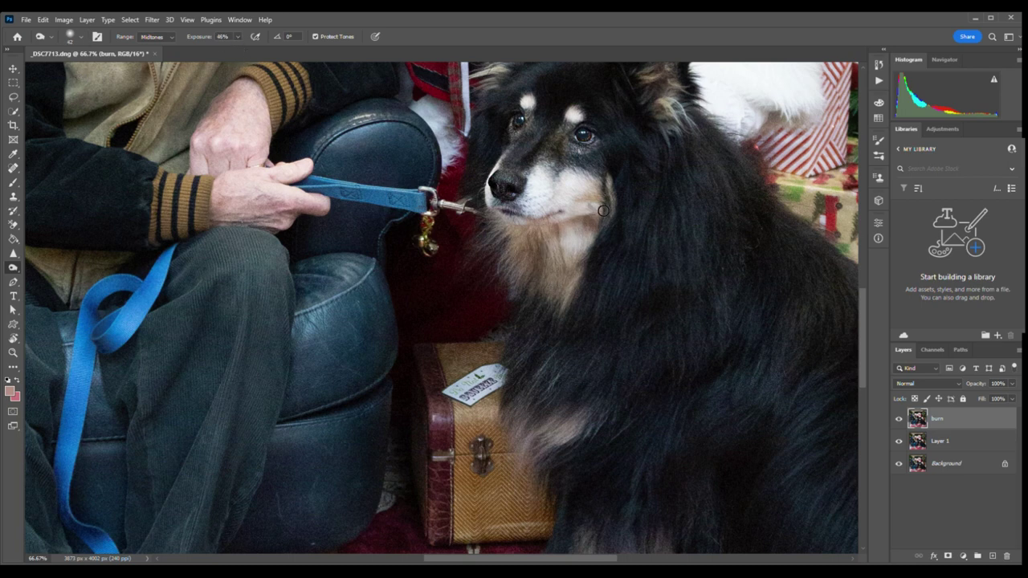
Step: Burn the suitcase's clasp area and lower edge and the light fur on the dog's front leg at 46% exposure
{"action": "scroll", "coordinate": [859, 368], "scroll_direction": "down", "scroll_amount": 2}
{"action": "scroll", "coordinate": [859, 368], "scroll_direction": "down", "scroll_amount": 5}
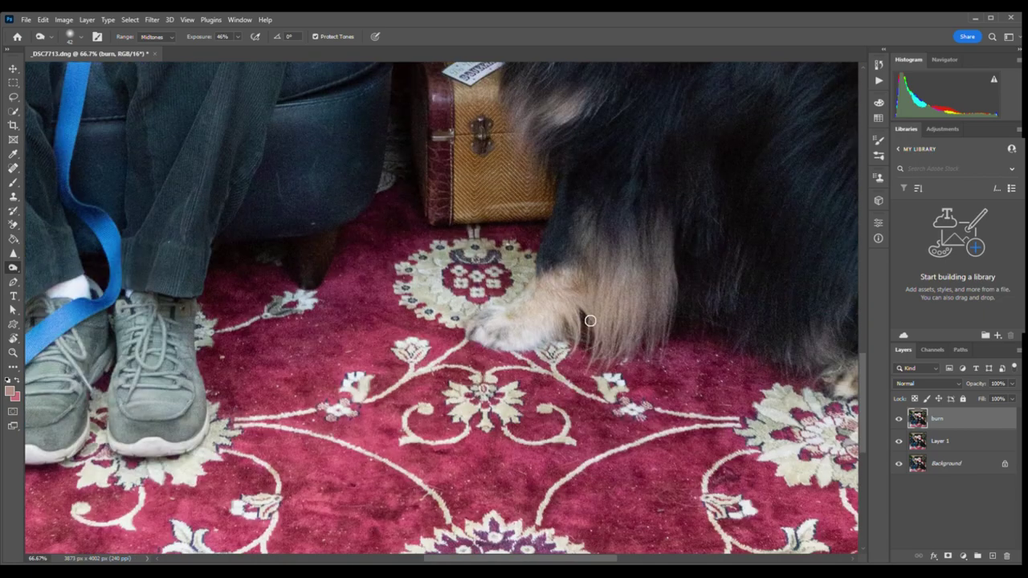
{"action": "left_click_drag", "start_coordinate": [450, 137], "coordinate": [514, 139]}
{"action": "left_click_drag", "start_coordinate": [453, 224], "coordinate": [537, 218]}
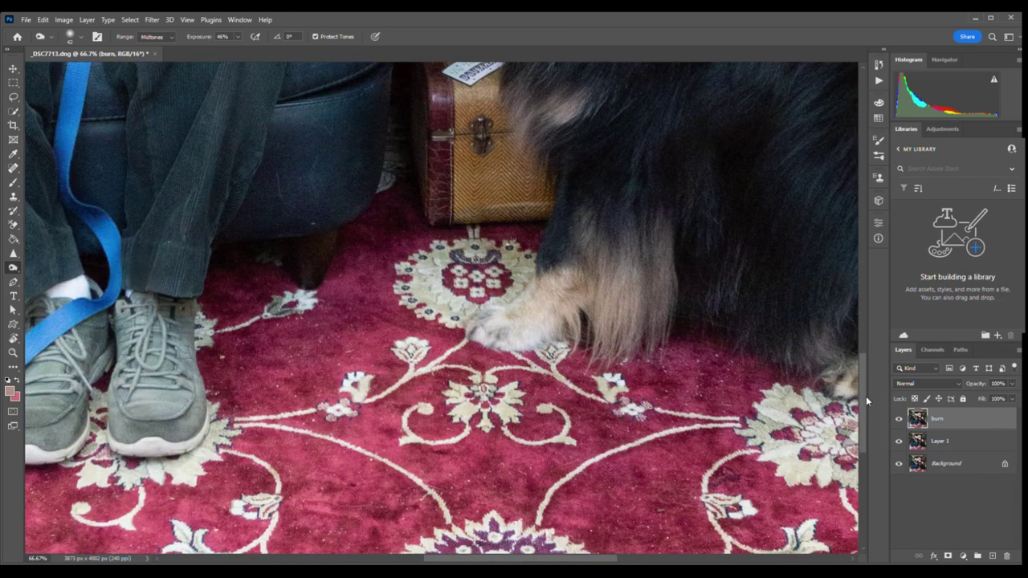
Step: Duplicate the burn layer, rename the copy dodge, and switch to the Dodge tool
{"action": "scroll", "coordinate": [866, 396], "scroll_direction": "up", "scroll_amount": 3}
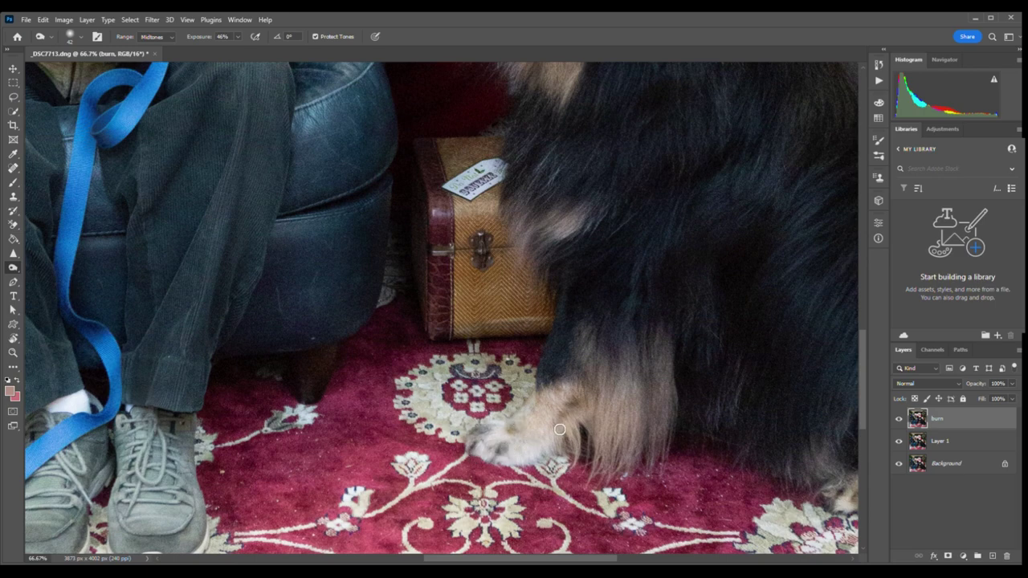
{"action": "scroll", "coordinate": [863, 363], "scroll_direction": "up", "scroll_amount": 7}
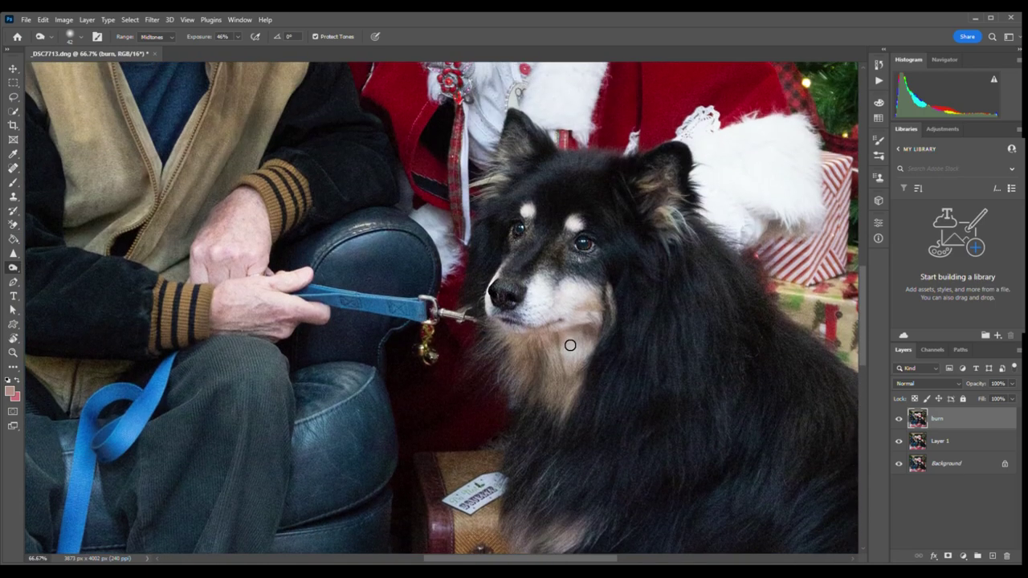
{"action": "key", "text": "ctrl+j"}
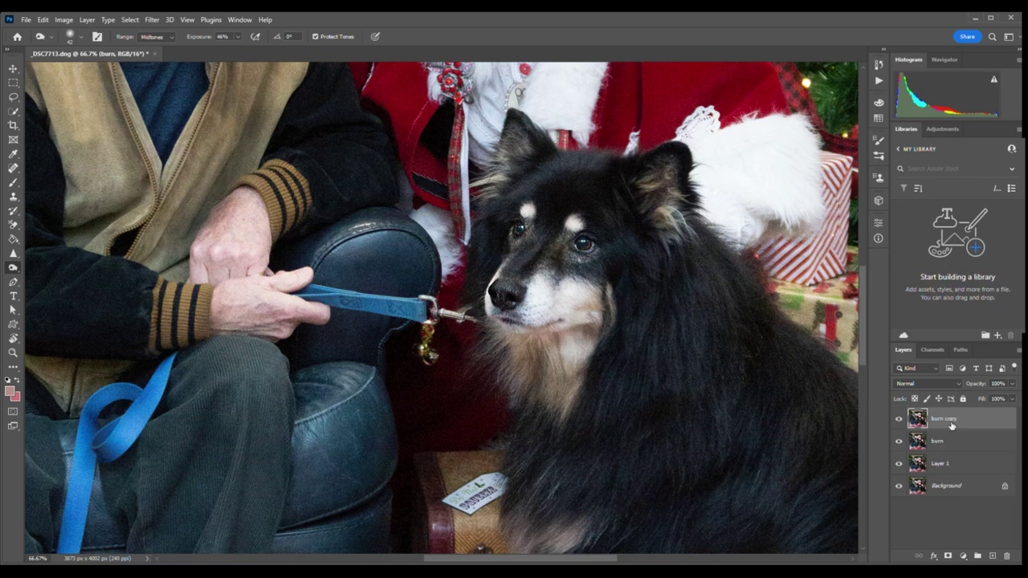
{"action": "type", "text": "ge"}
{"action": "key", "text": "Return"}
{"action": "right_click", "coordinate": [13, 268]}
{"action": "left_click", "coordinate": [65, 268]}
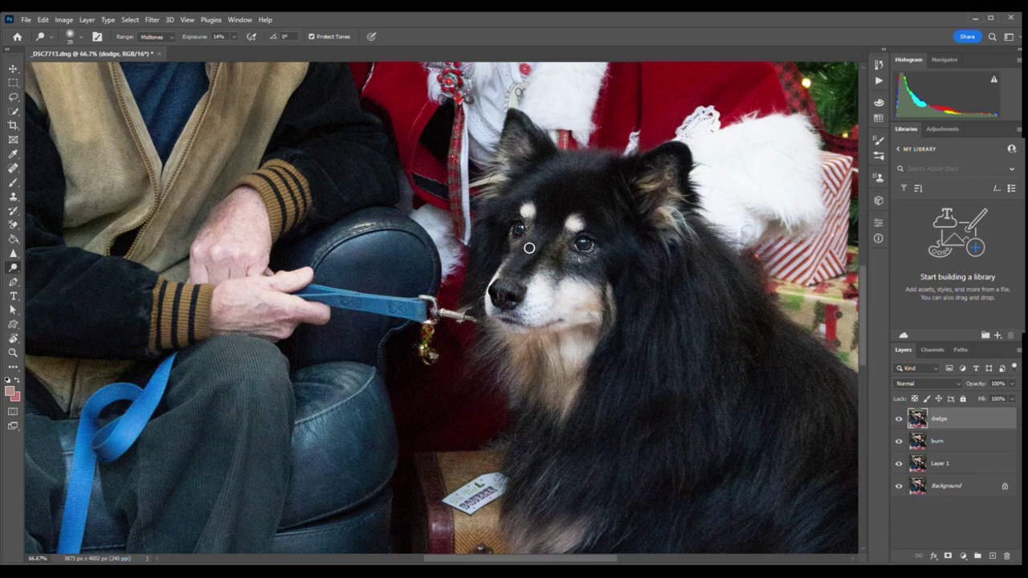
Step: Set the Dodge tool to a size 130 brush at 40% exposure and lighten the suitcase's front
{"action": "scroll", "coordinate": [637, 279], "scroll_direction": "down", "scroll_amount": 5}
{"action": "left_click_drag", "start_coordinate": [91, 74], "coordinate": [95, 74]}
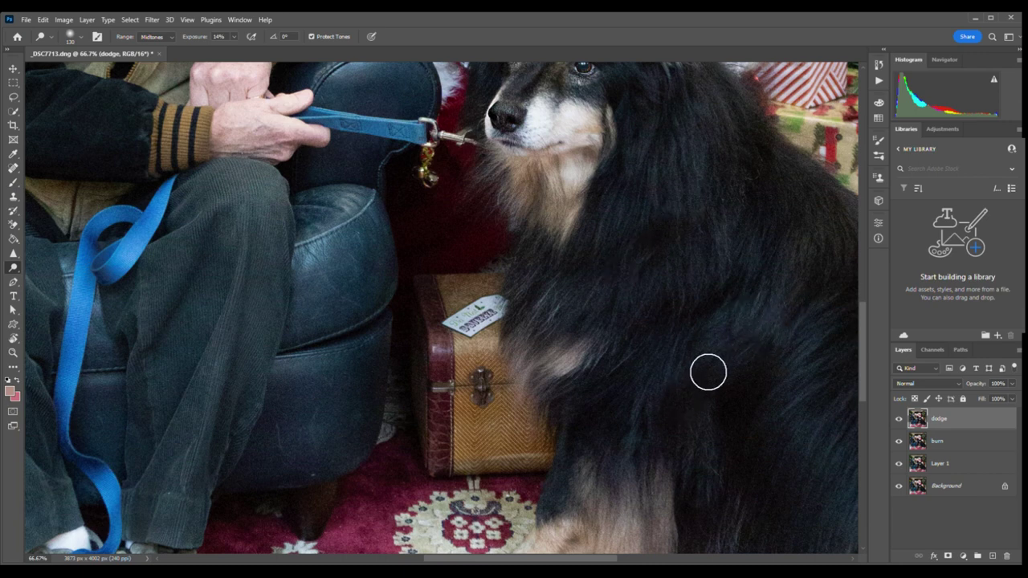
{"action": "key", "text": "i"}
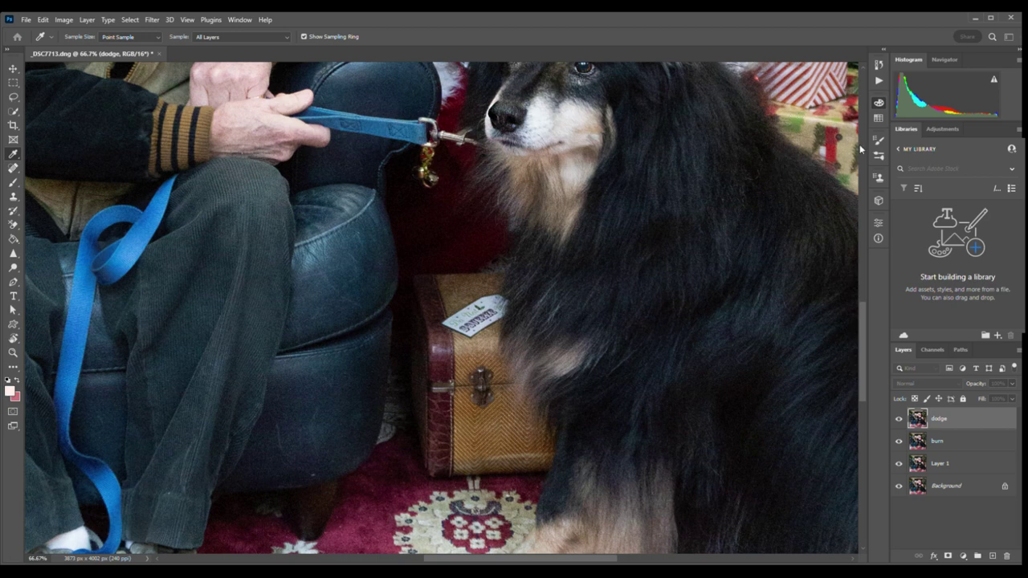
{"action": "key", "text": "o"}
{"action": "scroll", "coordinate": [634, 220], "scroll_direction": "up", "scroll_amount": 5}
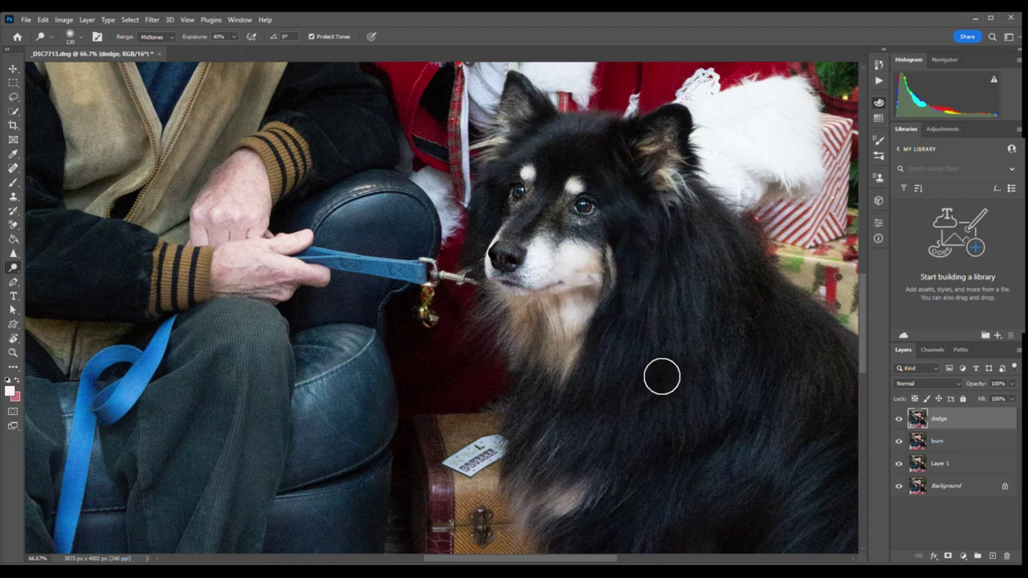
{"action": "scroll", "coordinate": [514, 257], "scroll_direction": "down", "scroll_amount": 5}
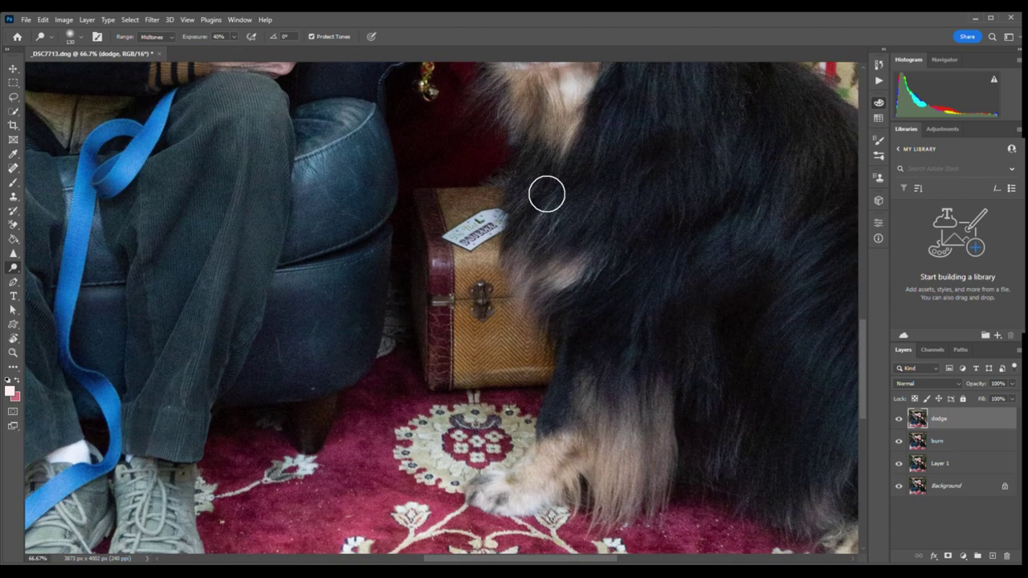
{"action": "mouse_move", "coordinate": [494, 280]}
{"action": "left_mouse_down"}
{"action": "mouse_move", "coordinate": [461, 287]}
{"action": "mouse_move", "coordinate": [558, 390]}
{"action": "left_mouse_up"}
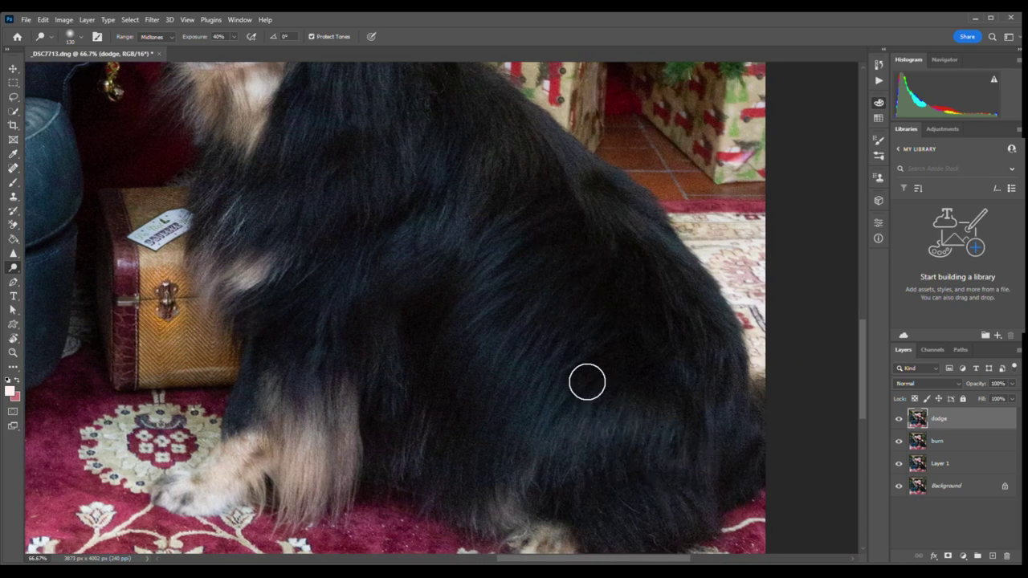
Step: Reduce the Dodge brush size to 75 and lighten the tan panels of the man's jacket at 40% exposure
{"action": "left_click_drag", "start_coordinate": [862, 378], "coordinate": [858, 234]}
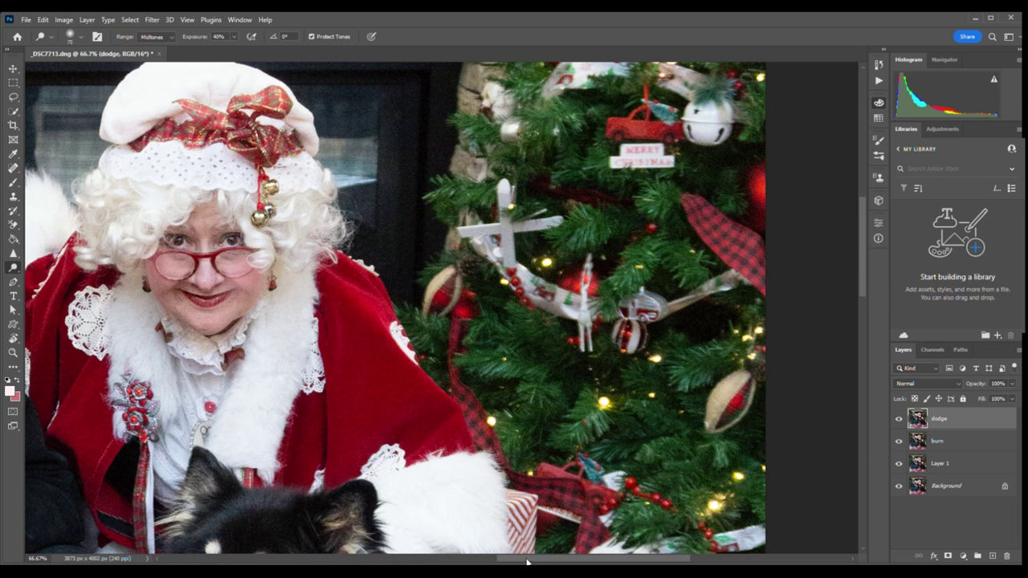
{"action": "left_click_drag", "start_coordinate": [526, 563], "coordinate": [438, 562]}
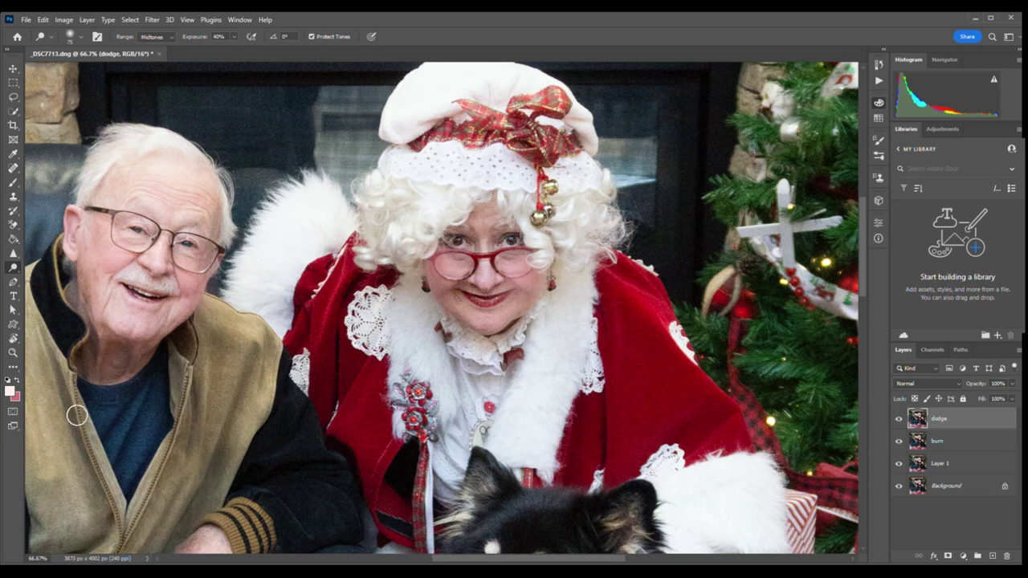
{"action": "left_click_drag", "start_coordinate": [88, 416], "coordinate": [118, 523]}
{"action": "left_click_drag", "start_coordinate": [466, 560], "coordinate": [388, 559]}
{"action": "left_click_drag", "start_coordinate": [314, 337], "coordinate": [347, 443]}
{"action": "left_click_drag", "start_coordinate": [257, 377], "coordinate": [307, 410]}
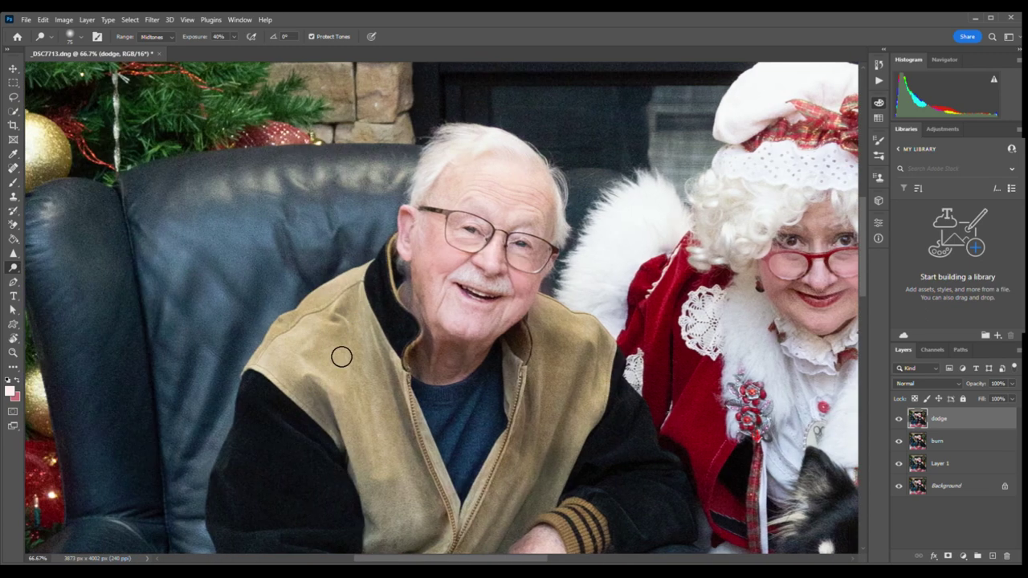
Step: Dodge the highlights on both sides of the leather chair's seat at 40% exposure
{"action": "scroll", "coordinate": [410, 335], "scroll_direction": "down", "scroll_amount": 5}
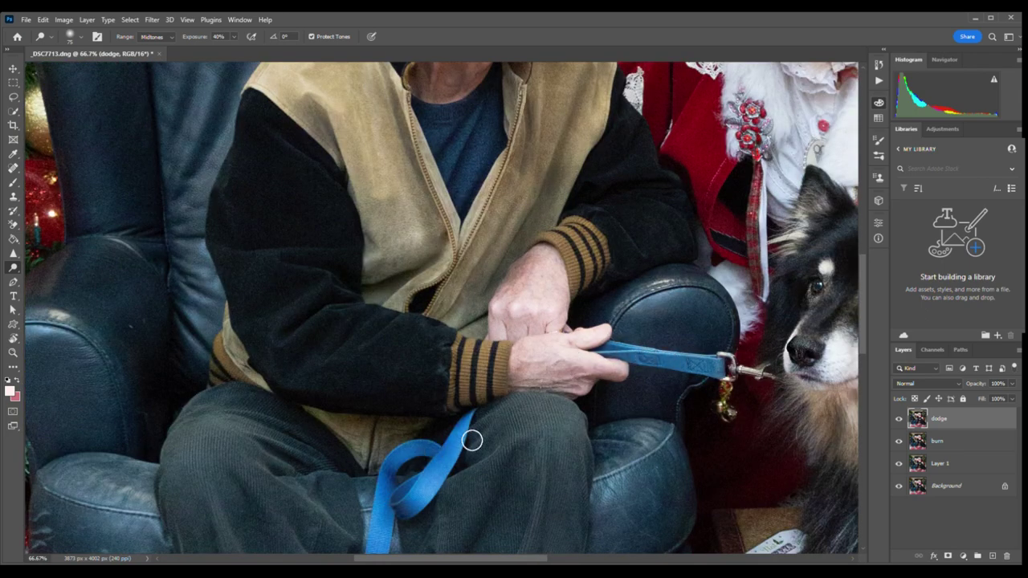
{"action": "scroll", "coordinate": [397, 367], "scroll_direction": "down", "scroll_amount": 4}
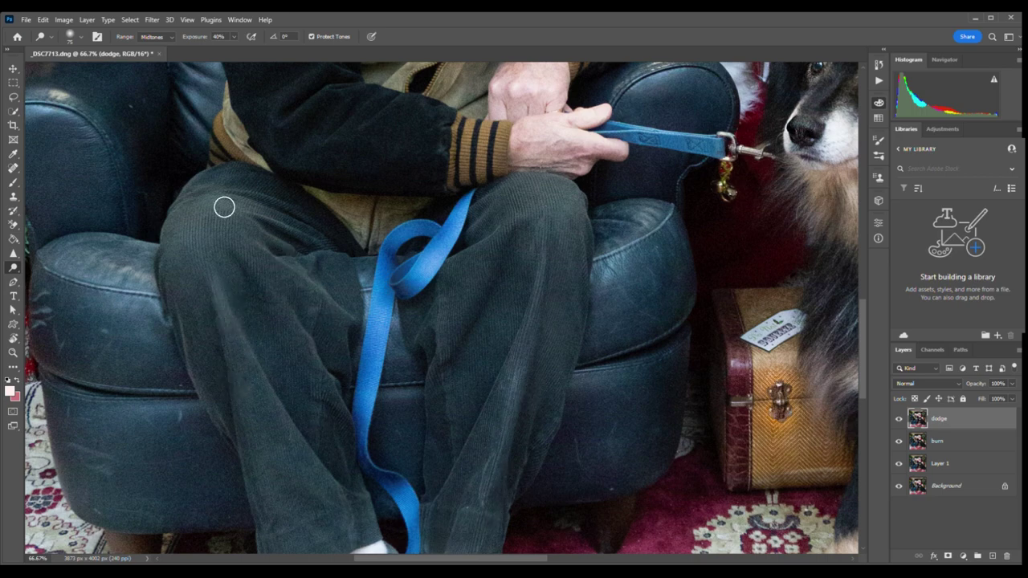
{"action": "left_click_drag", "start_coordinate": [64, 265], "coordinate": [146, 290]}
{"action": "left_click_drag", "start_coordinate": [609, 258], "coordinate": [662, 223]}
Step: Set the Dodge tool to a size 29 brush at 68% exposure for fine highlights on Mrs. Claus and the dog
{"action": "left_click_drag", "start_coordinate": [864, 321], "coordinate": [872, 391]}
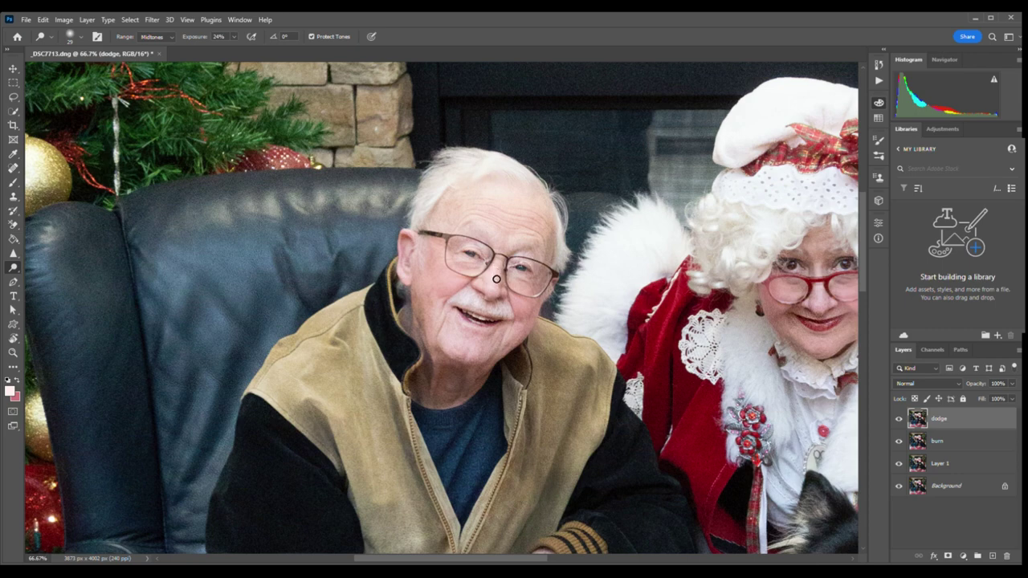
{"action": "scroll", "coordinate": [491, 535], "scroll_direction": "right", "scroll_amount": 5}
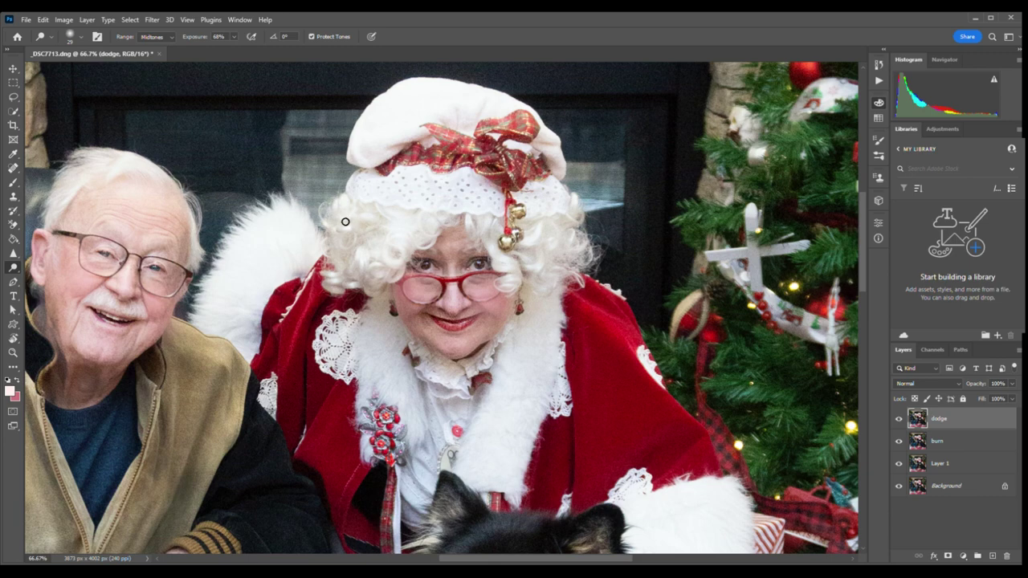
{"action": "left_click_drag", "start_coordinate": [866, 247], "coordinate": [862, 326]}
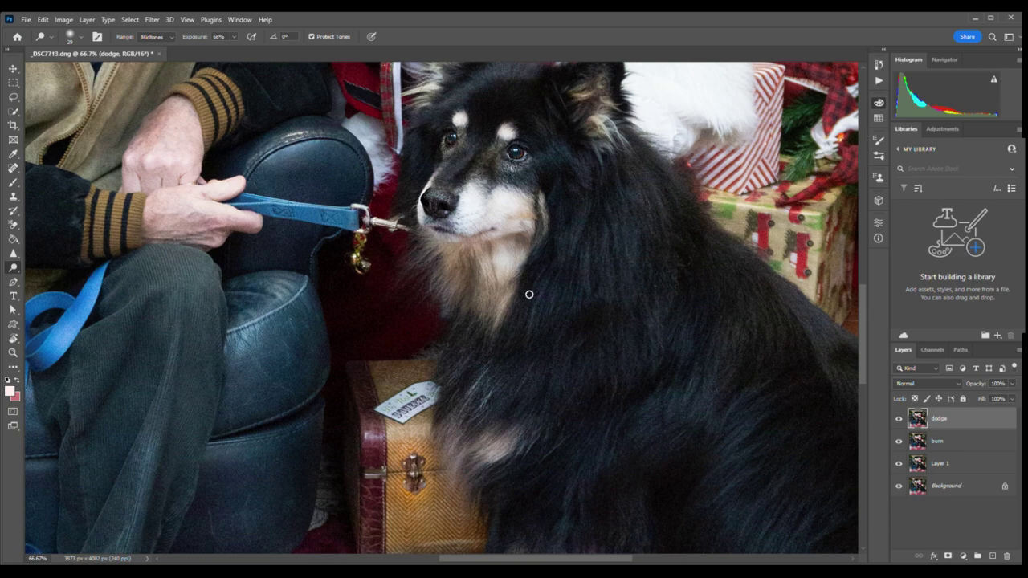
{"action": "key", "text": "ctrl+0"}
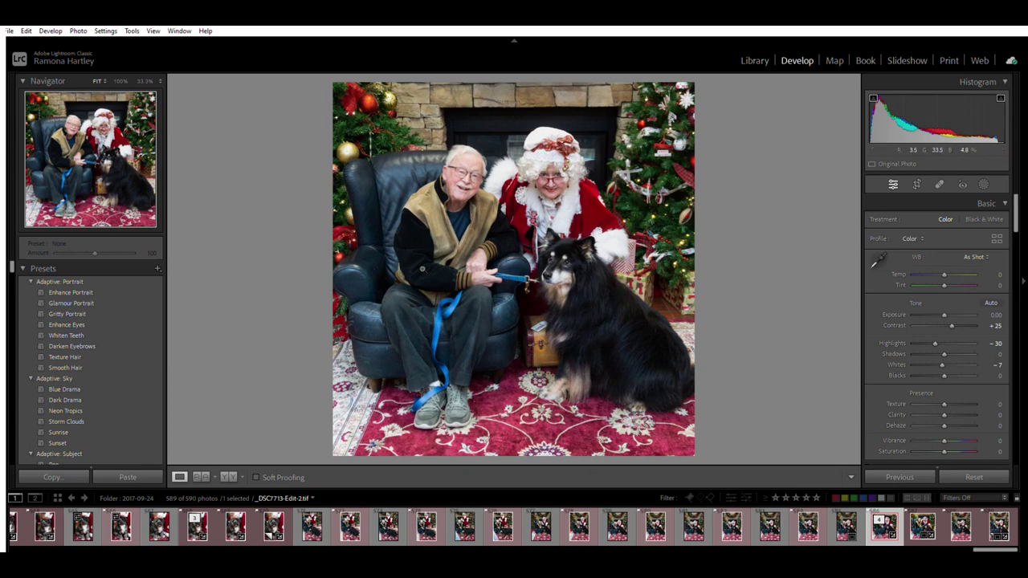
Step: In Lightroom Classic, brush a mask over Mrs. Claus's curly wig and the man's white hair and moustache
{"action": "key", "text": "ctrl+="}
{"action": "key", "text": "ctrl+="}
{"action": "left_click_drag", "start_coordinate": [810, 325], "coordinate": [683, 408]}
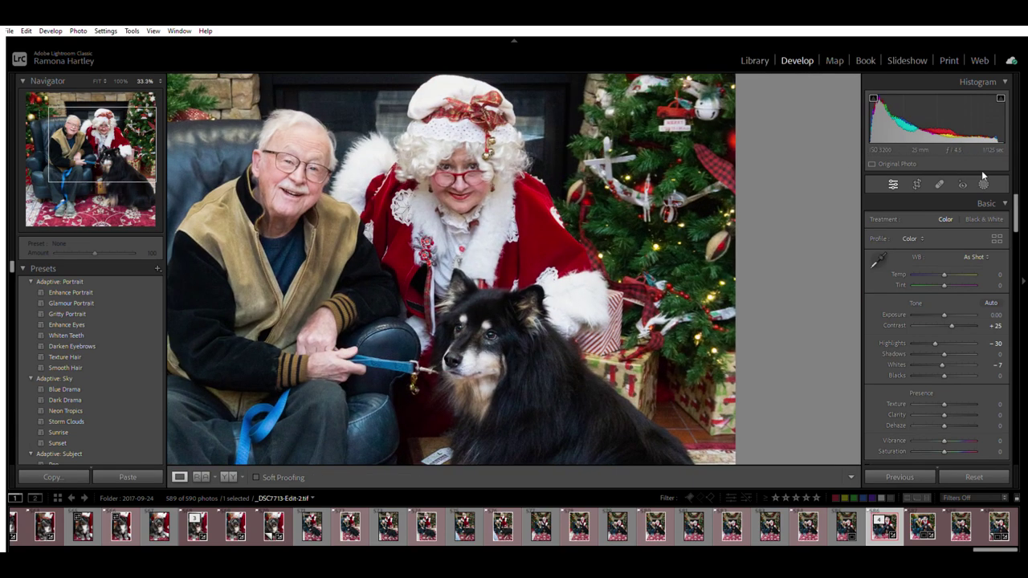
{"action": "left_click", "coordinate": [983, 183]}
{"action": "key", "text": "k"}
{"action": "mouse_move", "coordinate": [531, 169]}
{"action": "left_mouse_down"}
{"action": "mouse_move", "coordinate": [460, 156]}
{"action": "mouse_move", "coordinate": [407, 167]}
{"action": "mouse_move", "coordinate": [429, 174]}
{"action": "left_mouse_up"}
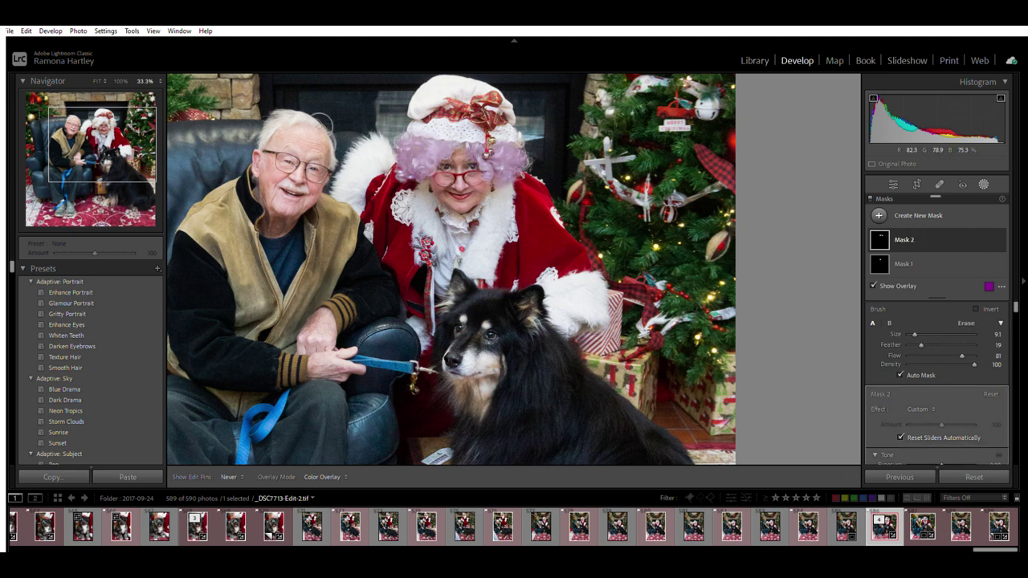
{"action": "left_click_drag", "start_coordinate": [324, 129], "coordinate": [269, 138]}
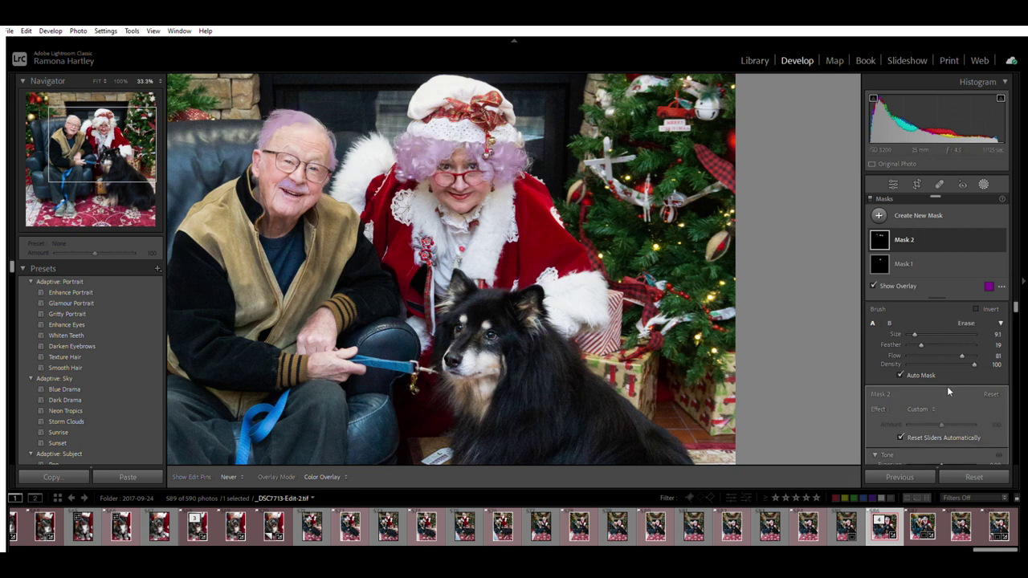
Step: Set the hair mask's Texture to 17, Clarity 13, Dehaze 22, Saturation 18, Contrast 22 and Highlights −10, and fine-tune its Exposure
{"action": "scroll", "coordinate": [948, 390], "scroll_direction": "down", "scroll_amount": 2}
{"action": "key", "text": "o"}
{"action": "scroll", "coordinate": [948, 369], "scroll_direction": "down", "scroll_amount": 3}
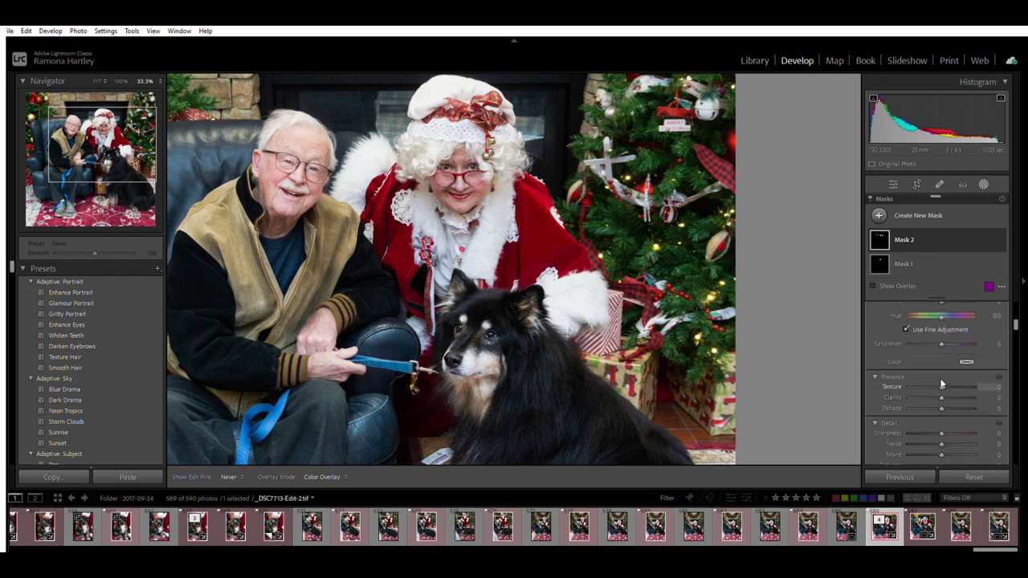
{"action": "left_click_drag", "start_coordinate": [942, 397], "coordinate": [947, 398]}
{"action": "left_click_drag", "start_coordinate": [941, 344], "coordinate": [943, 344]}
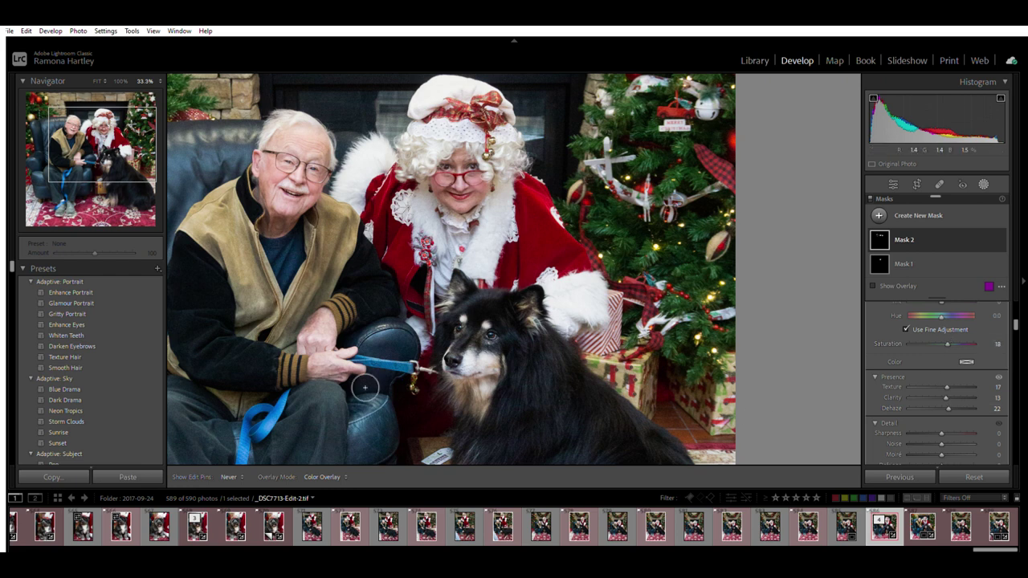
{"action": "scroll", "coordinate": [932, 365], "scroll_direction": "up", "scroll_amount": 3}
{"action": "left_click_drag", "start_coordinate": [941, 385], "coordinate": [943, 365]}
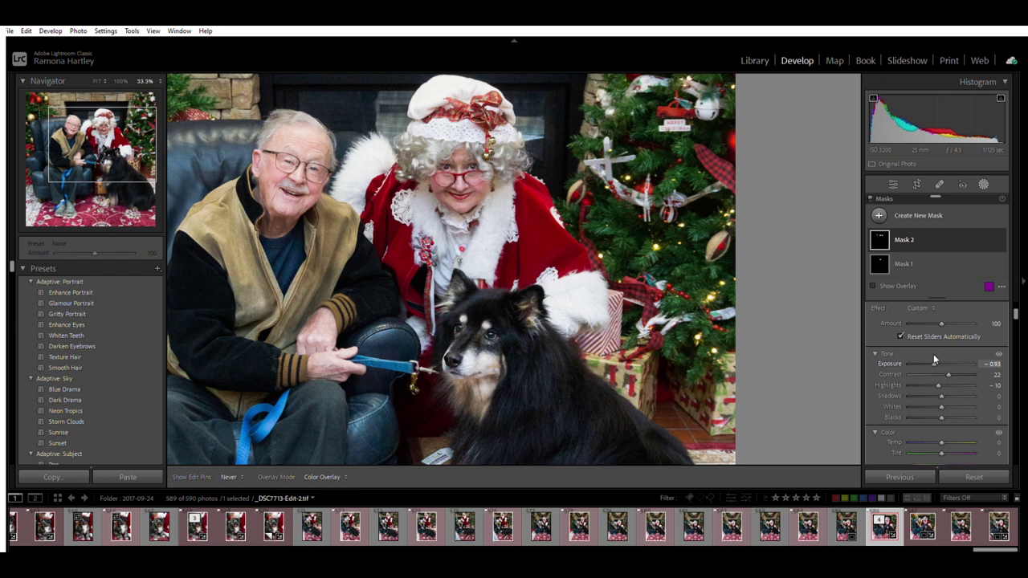
Step: Brush a new mask over Mrs. Claus's white blouse and set Contrast to 15, Highlights −3, Texture 7 and Clarity 13
{"action": "left_click", "coordinate": [906, 286]}
{"action": "scroll", "coordinate": [908, 305], "scroll_direction": "down", "scroll_amount": 2}
{"action": "left_click", "coordinate": [908, 305]}
{"action": "left_click_drag", "start_coordinate": [476, 222], "coordinate": [432, 294]}
{"action": "scroll", "coordinate": [932, 408], "scroll_direction": "down", "scroll_amount": 3}
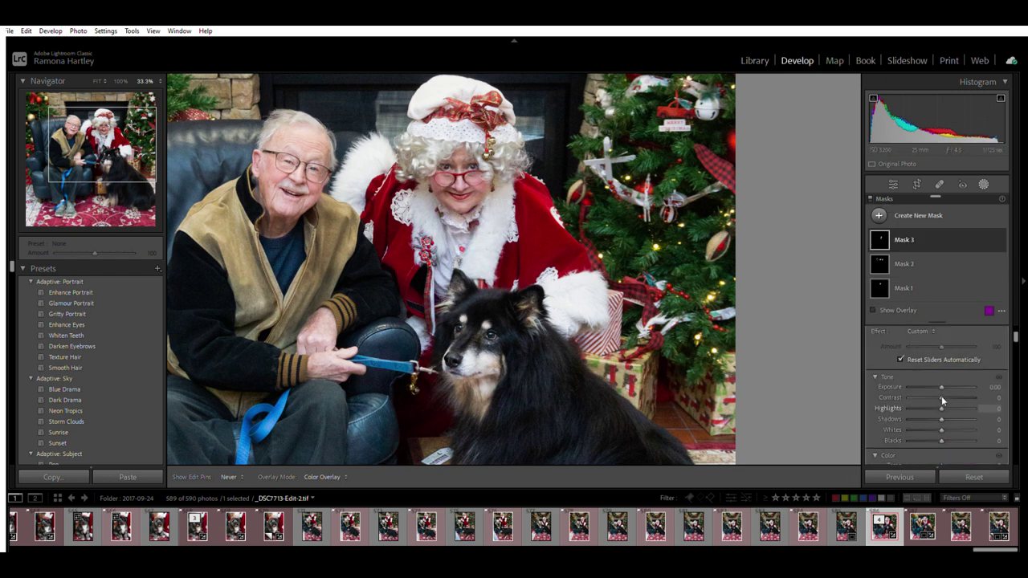
{"action": "scroll", "coordinate": [952, 405], "scroll_direction": "down", "scroll_amount": 5}
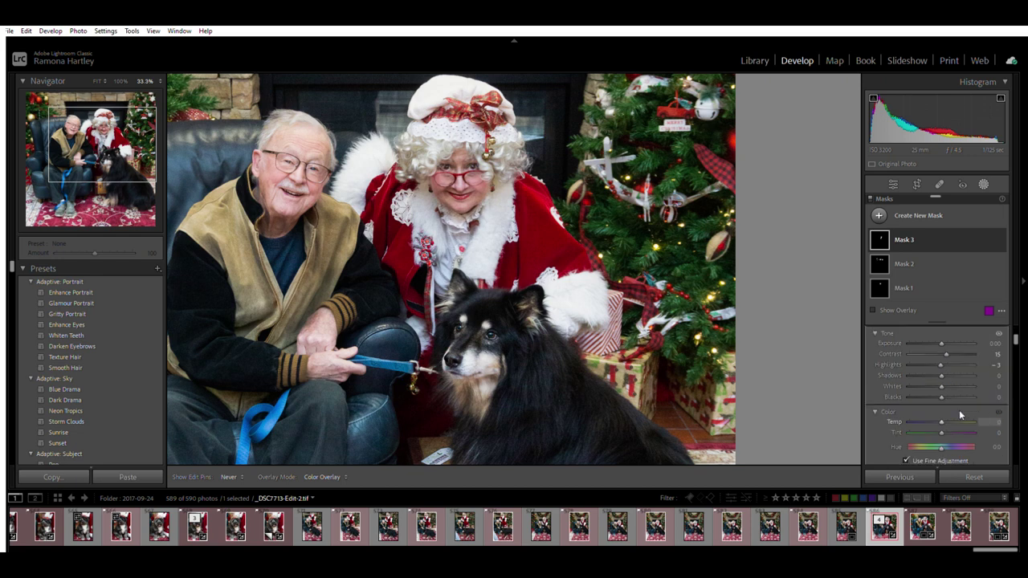
{"action": "left_click_drag", "start_coordinate": [941, 396], "coordinate": [944, 395]}
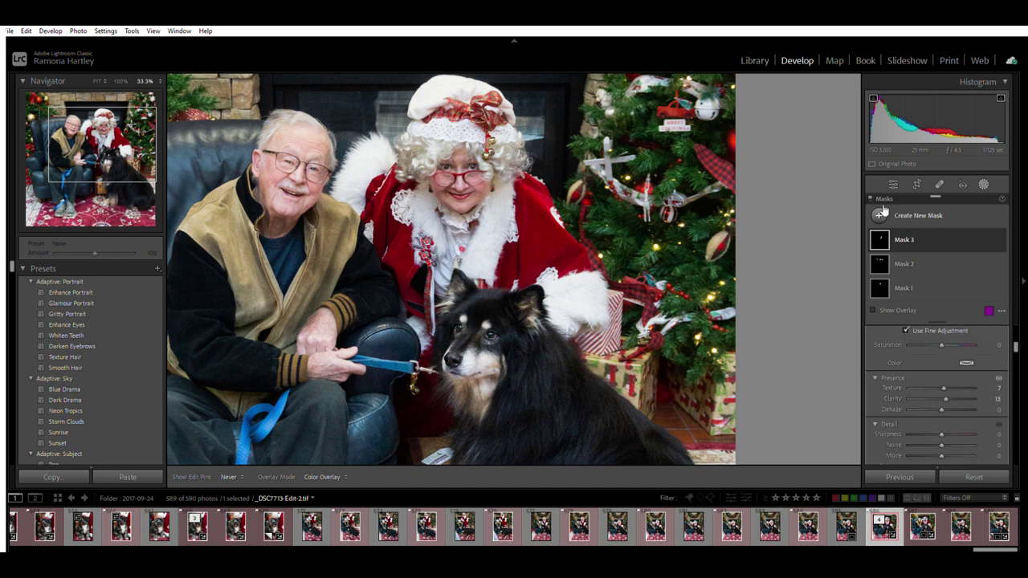
Step: Brush a new mask over the white fur on Mrs. Claus's collar, shoulder and cuffs
{"action": "left_click", "coordinate": [882, 212]}
{"action": "left_click", "coordinate": [908, 301]}
{"action": "mouse_move", "coordinate": [498, 201]}
{"action": "left_mouse_down"}
{"action": "mouse_move", "coordinate": [494, 231]}
{"action": "mouse_move", "coordinate": [499, 282]}
{"action": "mouse_move", "coordinate": [511, 191]}
{"action": "left_mouse_up"}
{"action": "mouse_move", "coordinate": [421, 201]}
{"action": "left_mouse_down"}
{"action": "mouse_move", "coordinate": [433, 221]}
{"action": "mouse_move", "coordinate": [426, 241]}
{"action": "left_mouse_up"}
{"action": "mouse_move", "coordinate": [392, 159]}
{"action": "left_mouse_down"}
{"action": "mouse_move", "coordinate": [359, 172]}
{"action": "mouse_move", "coordinate": [377, 208]}
{"action": "mouse_move", "coordinate": [393, 190]}
{"action": "left_mouse_up"}
{"action": "mouse_move", "coordinate": [562, 337]}
{"action": "left_mouse_down"}
{"action": "mouse_move", "coordinate": [595, 321]}
{"action": "mouse_move", "coordinate": [583, 312]}
{"action": "mouse_move", "coordinate": [580, 340]}
{"action": "left_mouse_up"}
{"action": "left_click_drag", "start_coordinate": [430, 330], "coordinate": [438, 340]}
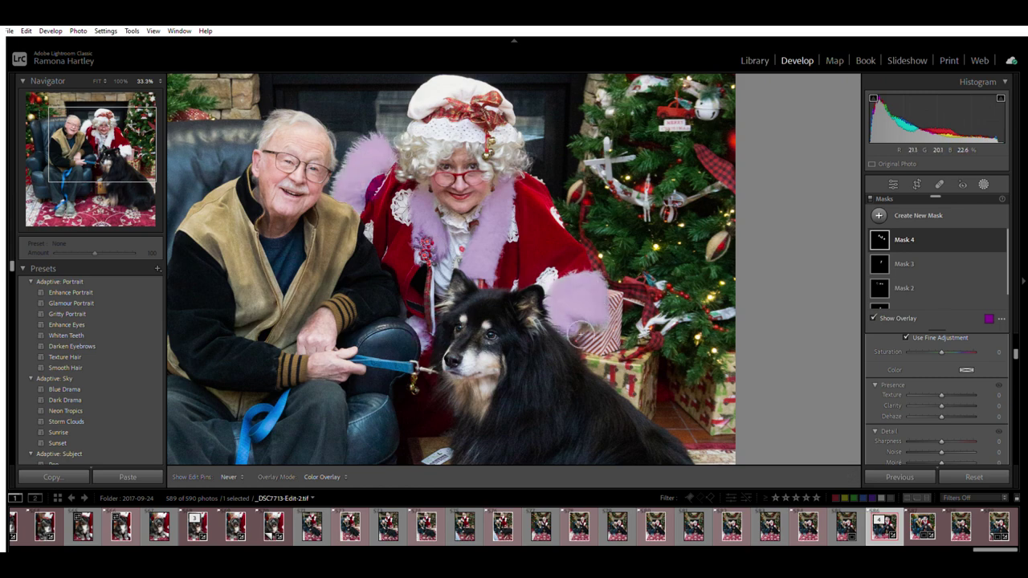
Step: Tone down the white fur mask's highlights, raise its contrast, and set Clarity to 18
{"action": "left_click_drag", "start_coordinate": [656, 327], "coordinate": [742, 371]}
{"action": "scroll", "coordinate": [940, 378], "scroll_direction": "up", "scroll_amount": 3}
{"action": "key", "text": "o"}
{"action": "left_click_drag", "start_coordinate": [938, 382], "coordinate": [936, 382]}
{"action": "mouse_move", "coordinate": [941, 363]}
{"action": "left_mouse_down"}
{"action": "mouse_move", "coordinate": [932, 362]}
{"action": "mouse_move", "coordinate": [946, 351]}
{"action": "left_mouse_up"}
{"action": "scroll", "coordinate": [948, 395], "scroll_direction": "down", "scroll_amount": 5}
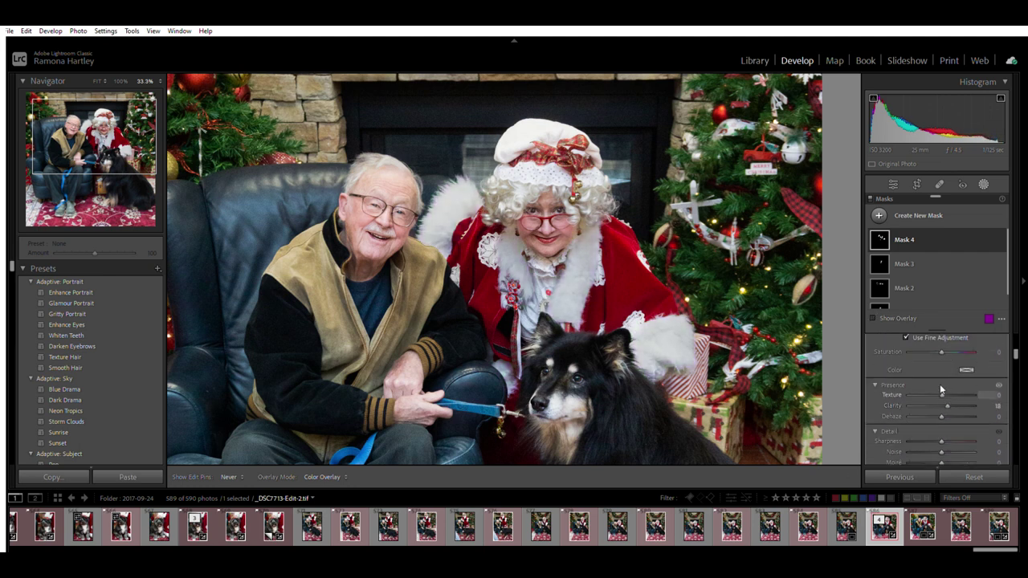
Step: Brush a new mask over the man's tan and black jacket and raise its Texture
{"action": "left_click", "coordinate": [881, 213]}
{"action": "left_click", "coordinate": [903, 318]}
{"action": "mouse_move", "coordinate": [312, 236]}
{"action": "left_mouse_down"}
{"action": "mouse_move", "coordinate": [274, 165]}
{"action": "mouse_move", "coordinate": [277, 220]}
{"action": "mouse_move", "coordinate": [325, 269]}
{"action": "mouse_move", "coordinate": [305, 303]}
{"action": "mouse_move", "coordinate": [291, 269]}
{"action": "mouse_move", "coordinate": [234, 339]}
{"action": "mouse_move", "coordinate": [331, 318]}
{"action": "mouse_move", "coordinate": [361, 237]}
{"action": "mouse_move", "coordinate": [349, 233]}
{"action": "mouse_move", "coordinate": [411, 207]}
{"action": "mouse_move", "coordinate": [366, 233]}
{"action": "mouse_move", "coordinate": [401, 280]}
{"action": "mouse_move", "coordinate": [333, 359]}
{"action": "left_mouse_up"}
{"action": "left_click_drag", "start_coordinate": [941, 395], "coordinate": [945, 399]}
Step: Brush a new mask over the man's trousers and set Exposure to 0.33, Contrast 12 and Highlights −15
{"action": "key", "text": "k"}
{"action": "mouse_move", "coordinate": [213, 376]}
{"action": "left_mouse_down"}
{"action": "mouse_move", "coordinate": [305, 229]}
{"action": "mouse_move", "coordinate": [294, 262]}
{"action": "mouse_move", "coordinate": [365, 301]}
{"action": "mouse_move", "coordinate": [368, 259]}
{"action": "mouse_move", "coordinate": [335, 250]}
{"action": "mouse_move", "coordinate": [415, 271]}
{"action": "mouse_move", "coordinate": [474, 319]}
{"action": "mouse_move", "coordinate": [441, 234]}
{"action": "mouse_move", "coordinate": [438, 333]}
{"action": "mouse_move", "coordinate": [378, 414]}
{"action": "mouse_move", "coordinate": [425, 442]}
{"action": "mouse_move", "coordinate": [422, 418]}
{"action": "left_mouse_up"}
{"action": "mouse_move", "coordinate": [562, 273]}
{"action": "left_mouse_down"}
{"action": "mouse_move", "coordinate": [595, 337]}
{"action": "mouse_move", "coordinate": [565, 315]}
{"action": "mouse_move", "coordinate": [588, 302]}
{"action": "left_mouse_up"}
{"action": "left_click_drag", "start_coordinate": [941, 395], "coordinate": [946, 417]}
{"action": "scroll", "coordinate": [947, 410], "scroll_direction": "up", "scroll_amount": 5}
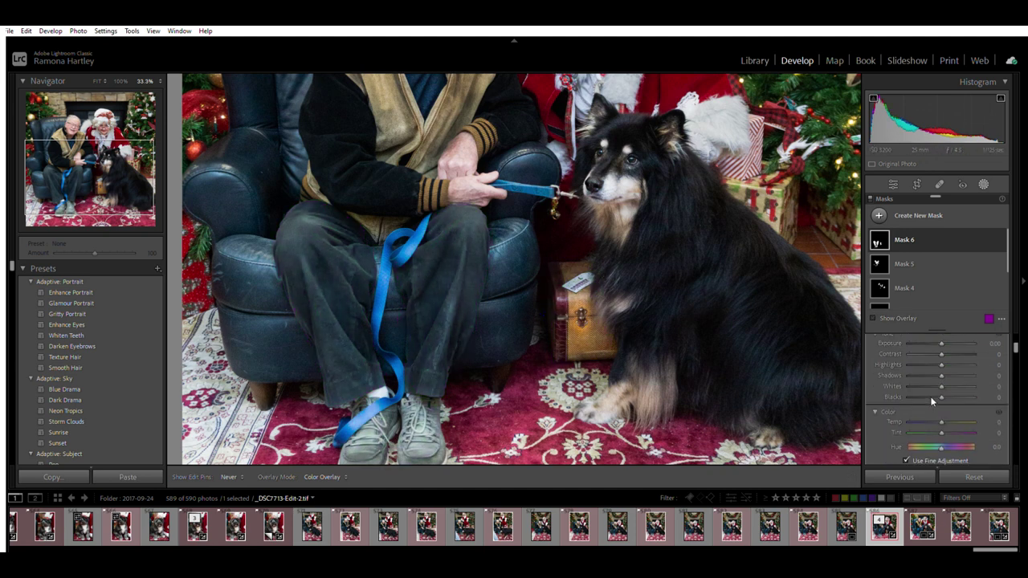
{"action": "left_click_drag", "start_coordinate": [943, 385], "coordinate": [945, 384]}
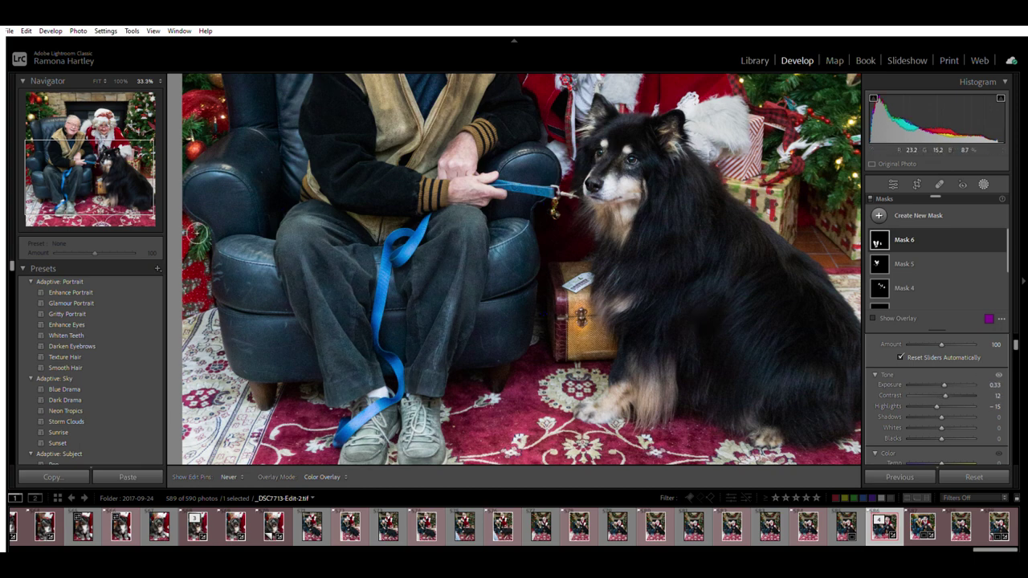
Step: Brush a new mask over the blue leather armchair, covering its back, arms, seat and base
{"action": "mouse_move", "coordinate": [691, 277]}
{"action": "left_mouse_down"}
{"action": "mouse_move", "coordinate": [628, 262]}
{"action": "mouse_move", "coordinate": [616, 453]}
{"action": "mouse_move", "coordinate": [720, 437]}
{"action": "left_mouse_up"}
{"action": "left_click", "coordinate": [898, 213]}
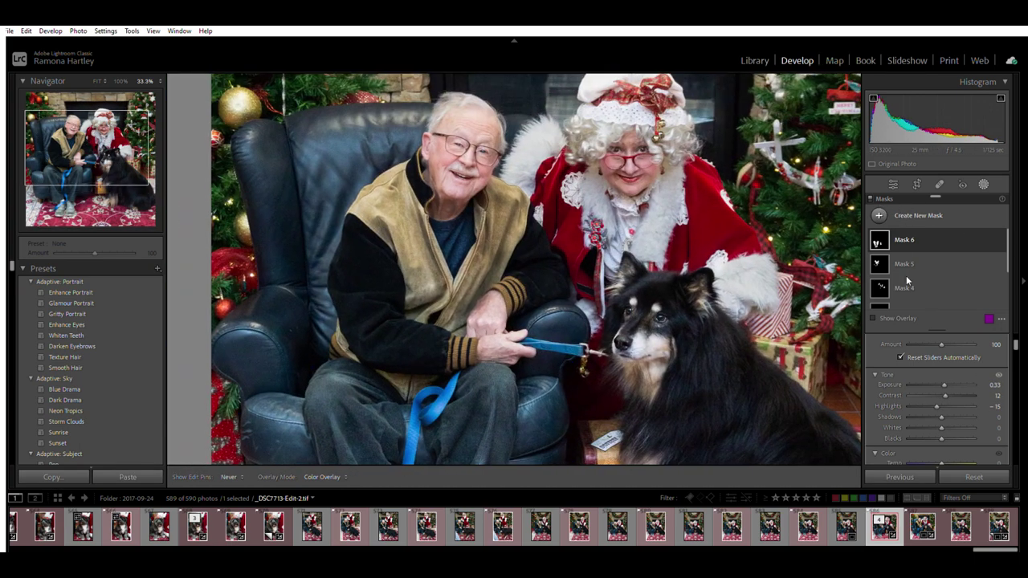
{"action": "left_click", "coordinate": [897, 261]}
{"action": "mouse_move", "coordinate": [262, 132]}
{"action": "left_mouse_down"}
{"action": "mouse_move", "coordinate": [269, 193]}
{"action": "mouse_move", "coordinate": [309, 287]}
{"action": "mouse_move", "coordinate": [295, 163]}
{"action": "mouse_move", "coordinate": [271, 143]}
{"action": "mouse_move", "coordinate": [303, 282]}
{"action": "left_mouse_up"}
{"action": "mouse_move", "coordinate": [294, 120]}
{"action": "left_mouse_down"}
{"action": "mouse_move", "coordinate": [387, 114]}
{"action": "mouse_move", "coordinate": [339, 308]}
{"action": "mouse_move", "coordinate": [327, 272]}
{"action": "mouse_move", "coordinate": [402, 136]}
{"action": "mouse_move", "coordinate": [318, 136]}
{"action": "mouse_move", "coordinate": [365, 183]}
{"action": "mouse_move", "coordinate": [314, 149]}
{"action": "mouse_move", "coordinate": [359, 154]}
{"action": "mouse_move", "coordinate": [294, 209]}
{"action": "mouse_move", "coordinate": [294, 298]}
{"action": "mouse_move", "coordinate": [256, 331]}
{"action": "mouse_move", "coordinate": [280, 409]}
{"action": "mouse_move", "coordinate": [296, 383]}
{"action": "mouse_move", "coordinate": [261, 409]}
{"action": "left_mouse_up"}
{"action": "mouse_move", "coordinate": [531, 396]}
{"action": "left_mouse_down"}
{"action": "mouse_move", "coordinate": [537, 445]}
{"action": "mouse_move", "coordinate": [565, 422]}
{"action": "left_mouse_up"}
{"action": "mouse_move", "coordinate": [573, 314]}
{"action": "left_mouse_down"}
{"action": "mouse_move", "coordinate": [597, 335]}
{"action": "mouse_move", "coordinate": [555, 314]}
{"action": "left_mouse_up"}
{"action": "left_click_drag", "start_coordinate": [271, 431], "coordinate": [199, 310]}
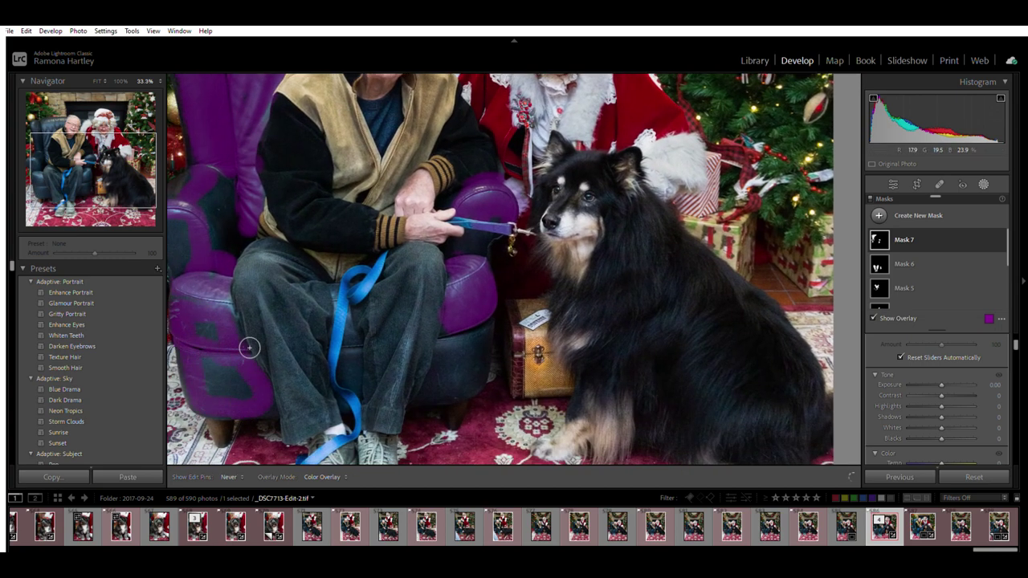
{"action": "left_click_drag", "start_coordinate": [455, 346], "coordinate": [490, 387]}
Step: Set the armchair mask's Texture to 12 and Dehaze to 17, and raise its Clarity slightly
{"action": "key", "text": "o"}
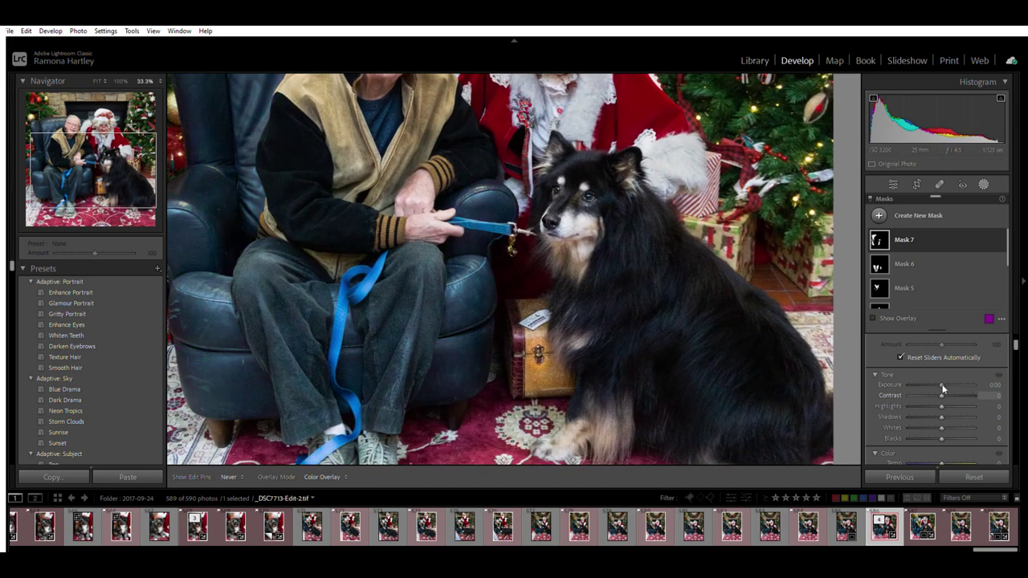
{"action": "scroll", "coordinate": [943, 414], "scroll_direction": "down", "scroll_amount": 5}
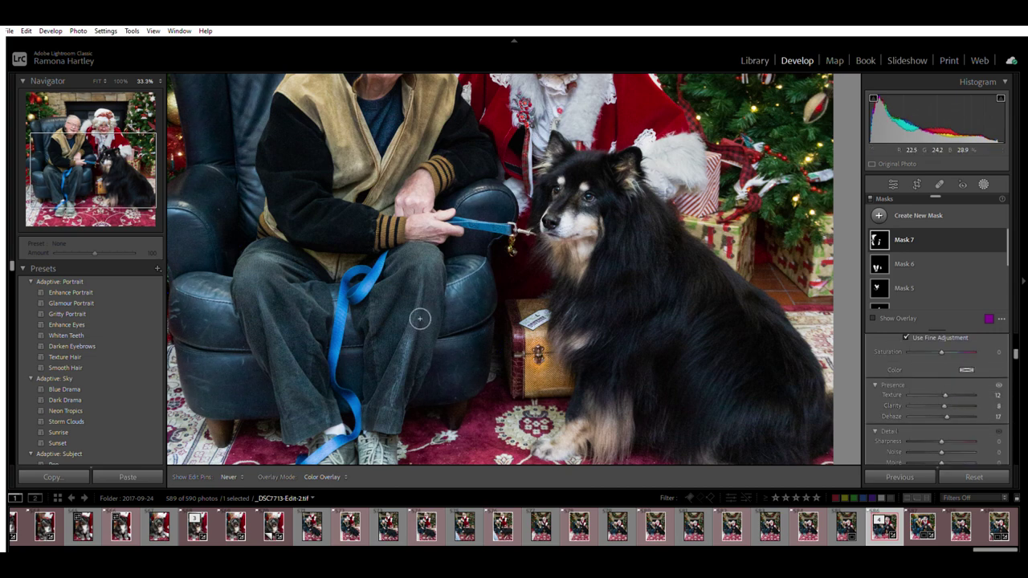
{"action": "scroll", "coordinate": [947, 389], "scroll_direction": "up", "scroll_amount": 5}
Step: Brush a new mask over Mrs. Claus's red coat and set its Exposure to 0.27 and Contrast to 17
{"action": "mouse_move", "coordinate": [562, 241]}
{"action": "left_mouse_down"}
{"action": "mouse_move", "coordinate": [668, 260]}
{"action": "mouse_move", "coordinate": [580, 383]}
{"action": "left_mouse_up"}
{"action": "left_click", "coordinate": [885, 215]}
{"action": "left_click", "coordinate": [911, 287]}
{"action": "mouse_move", "coordinate": [652, 219]}
{"action": "left_mouse_down"}
{"action": "mouse_move", "coordinate": [702, 267]}
{"action": "mouse_move", "coordinate": [651, 283]}
{"action": "left_mouse_up"}
{"action": "mouse_move", "coordinate": [521, 185]}
{"action": "left_mouse_down"}
{"action": "mouse_move", "coordinate": [521, 230]}
{"action": "mouse_move", "coordinate": [556, 369]}
{"action": "left_mouse_up"}
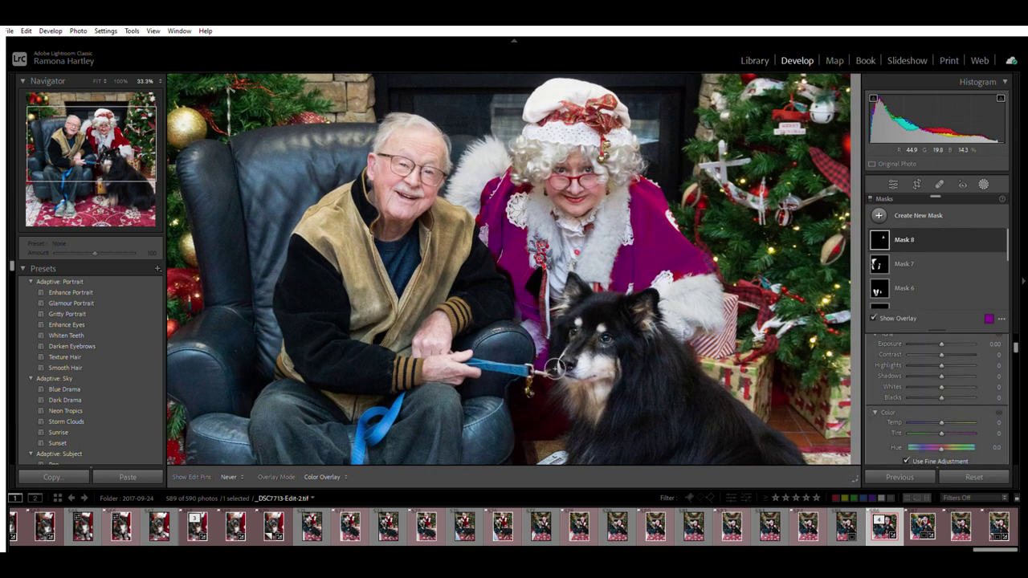
{"action": "key", "text": "o"}
{"action": "left_click_drag", "start_coordinate": [941, 344], "coordinate": [945, 344]}
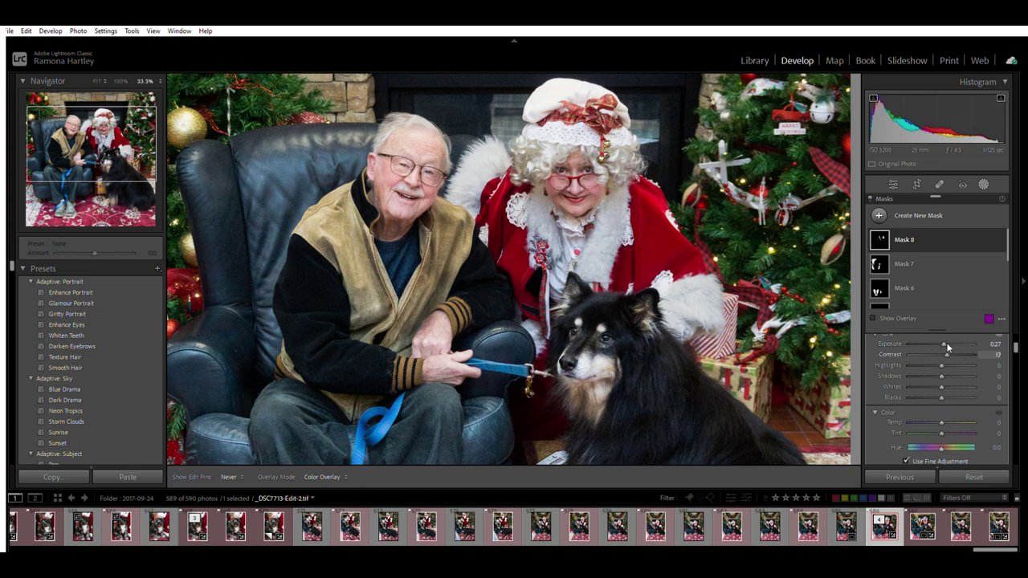